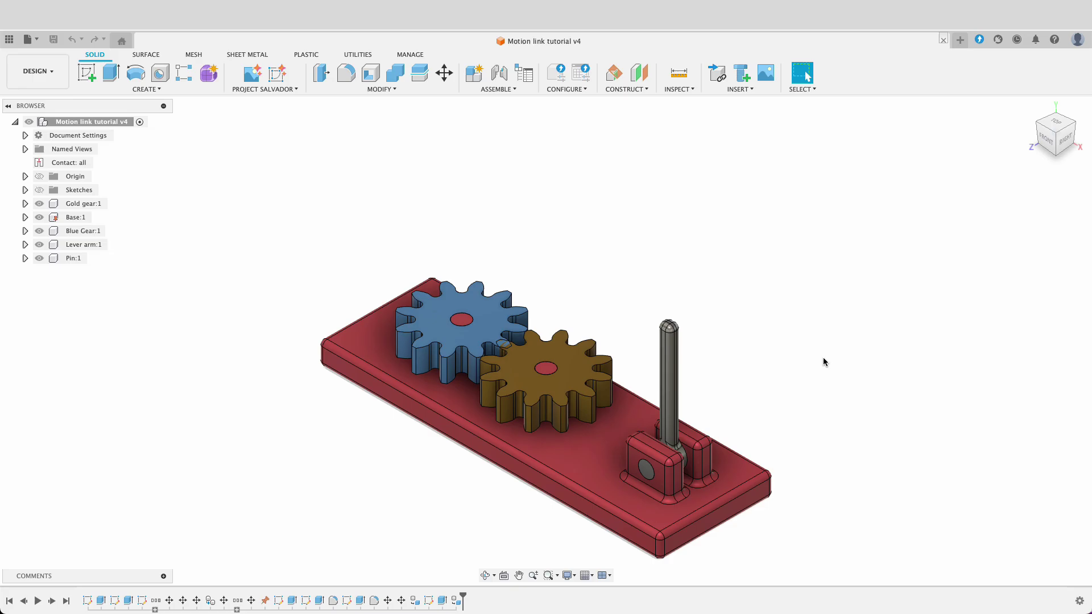
# Step: Orbit the gear-and-lever assembly until it is viewed straight down from the top
pyautogui.keyDown('shift'); pyautogui.moveTo(823, 360); pyautogui.dragTo(840, 338, button='middle'); pyautogui.keyUp('shift')
pyautogui.keyDown('shift'); pyautogui.moveTo(822, 288); pyautogui.dragTo(762, 383, button='middle'); pyautogui.keyUp('shift')
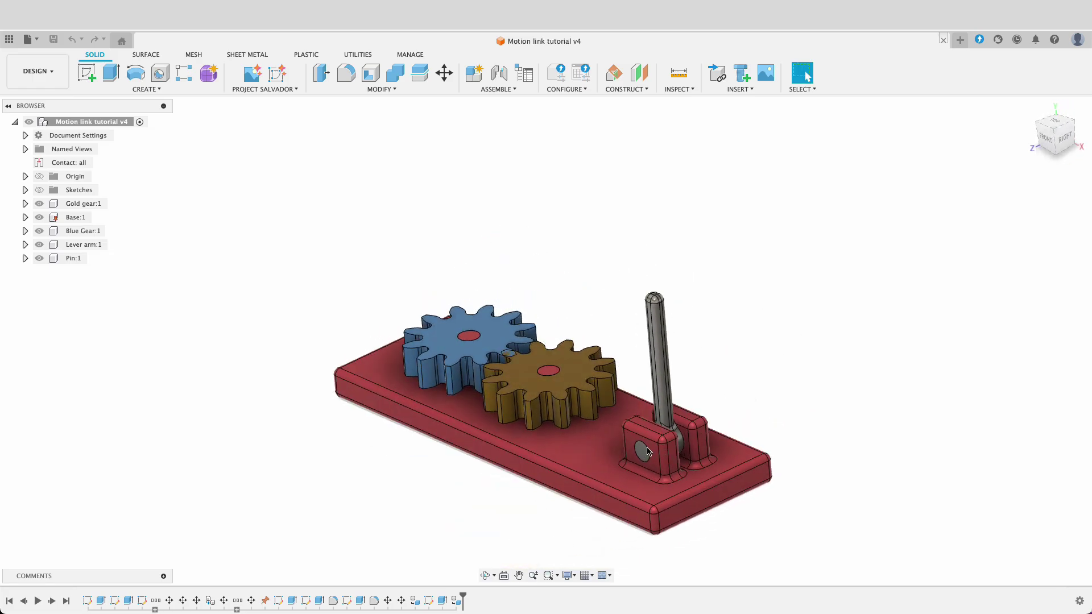
pyautogui.keyDown('shift'); pyautogui.moveTo(717, 338); pyautogui.dragTo(820, 339, button='middle'); pyautogui.keyUp('shift')
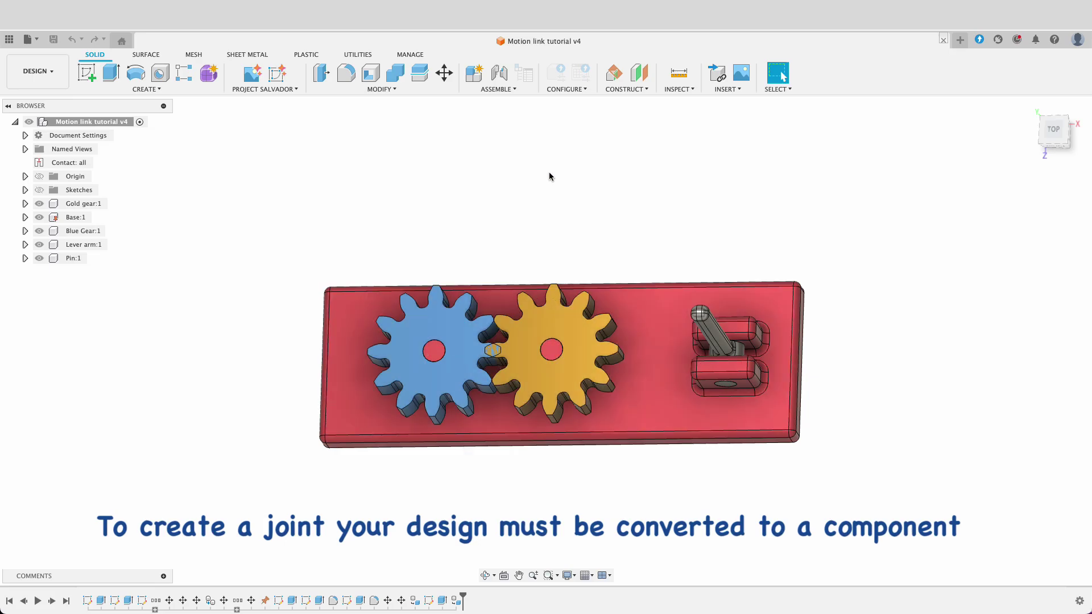
# Step: Start a joint from the Assemble menu, then cancel it without creating anything
pyautogui.click(503, 90)
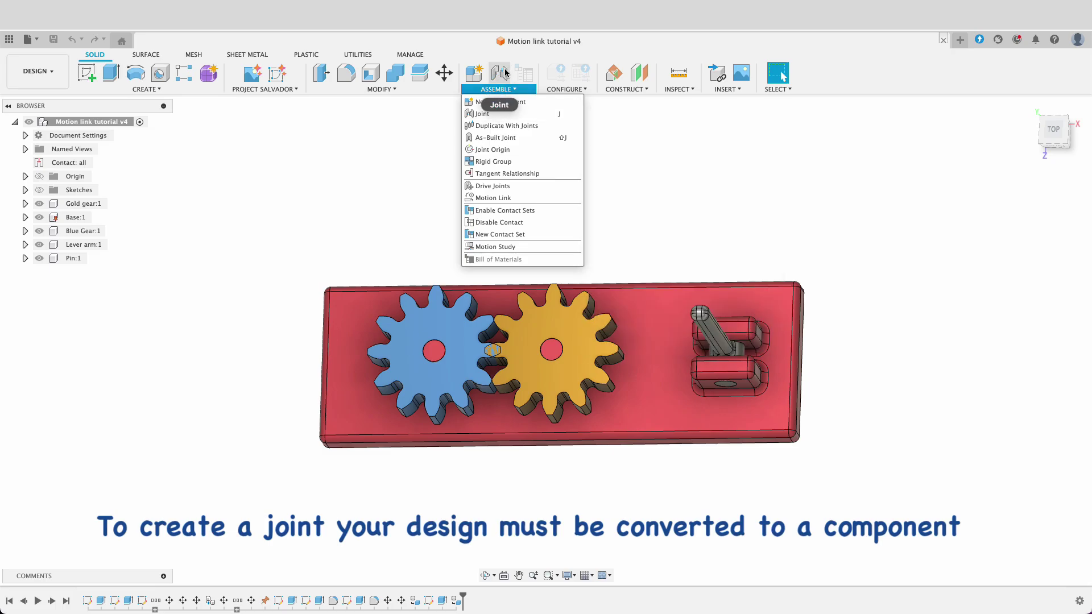
pyautogui.click(501, 72)
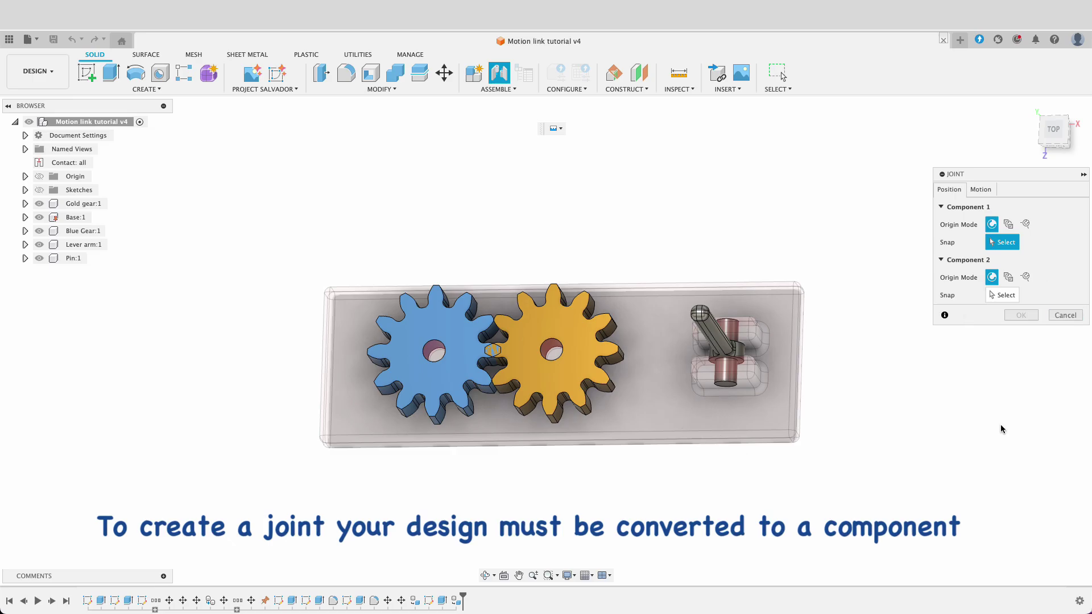
pyautogui.click(1065, 315)
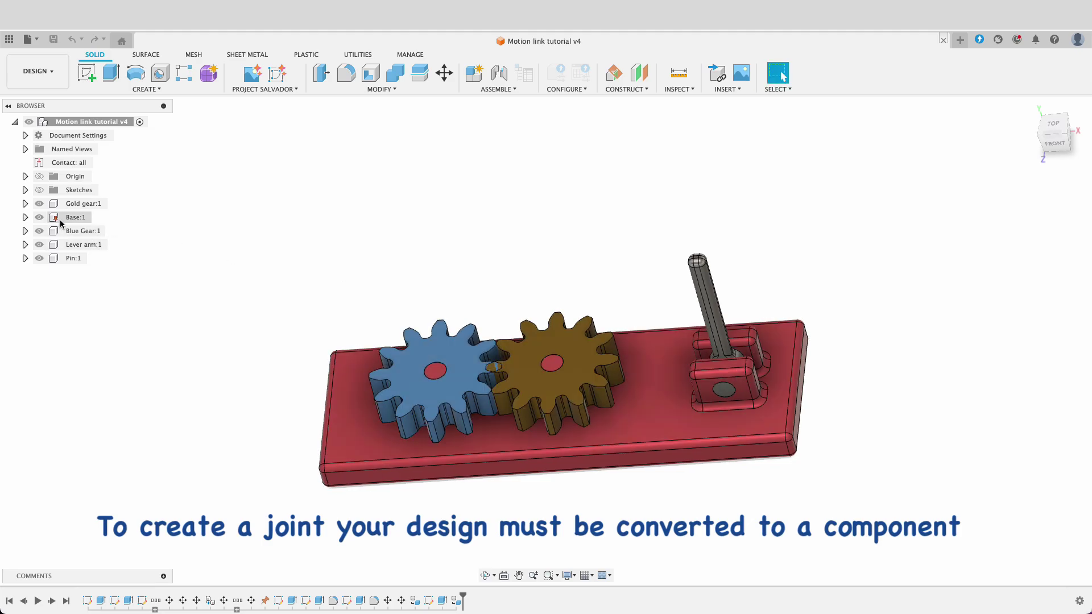
# Step: Unpin the Base component, then pin it back so it stays fixed
pyautogui.rightClick(61, 220)
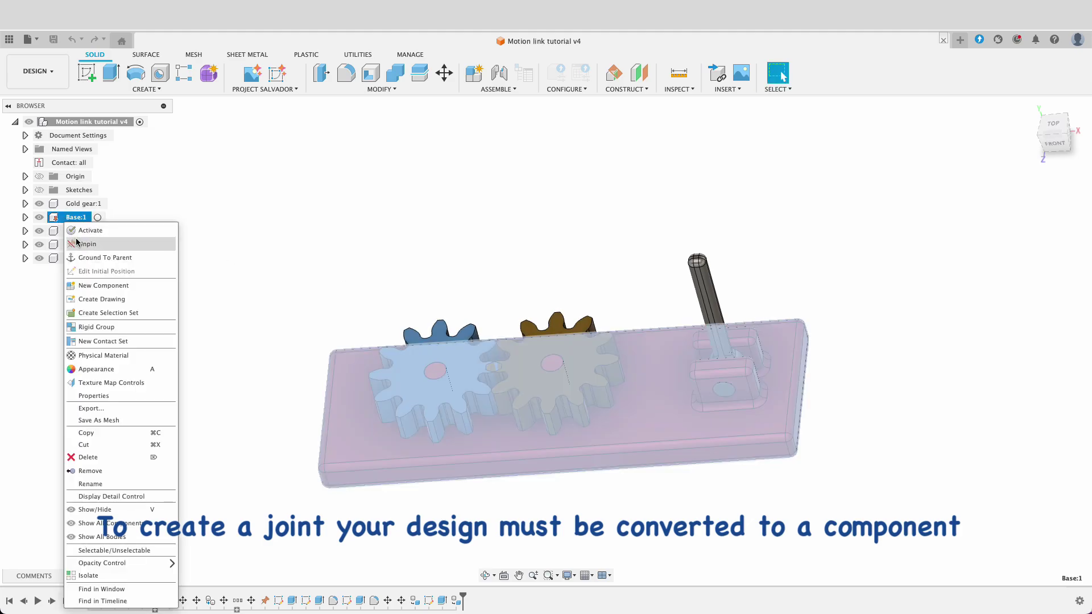
pyautogui.click(77, 243)
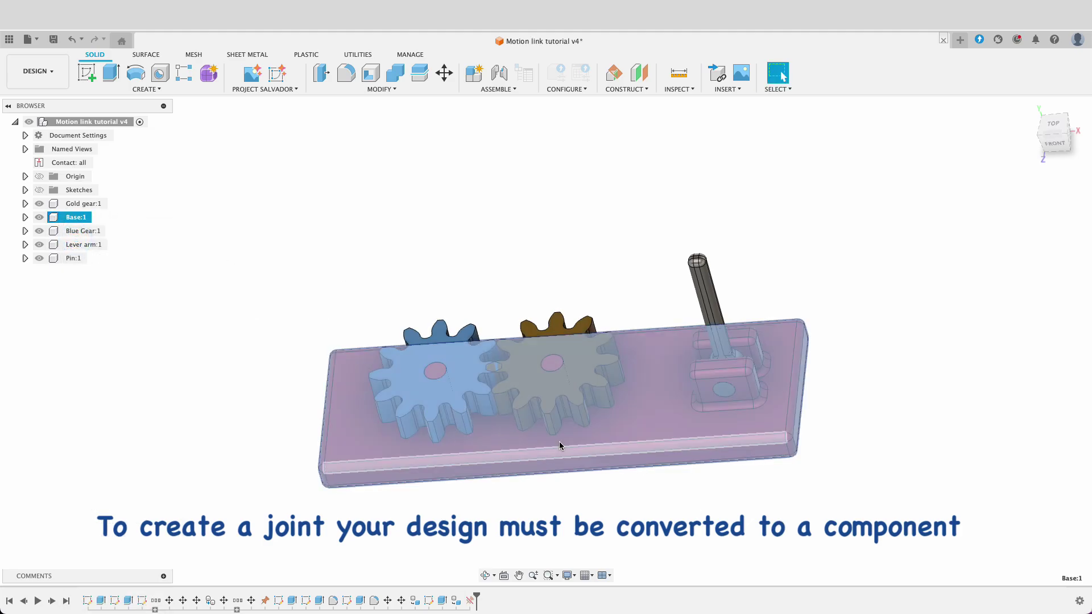
pyautogui.click(660, 247)
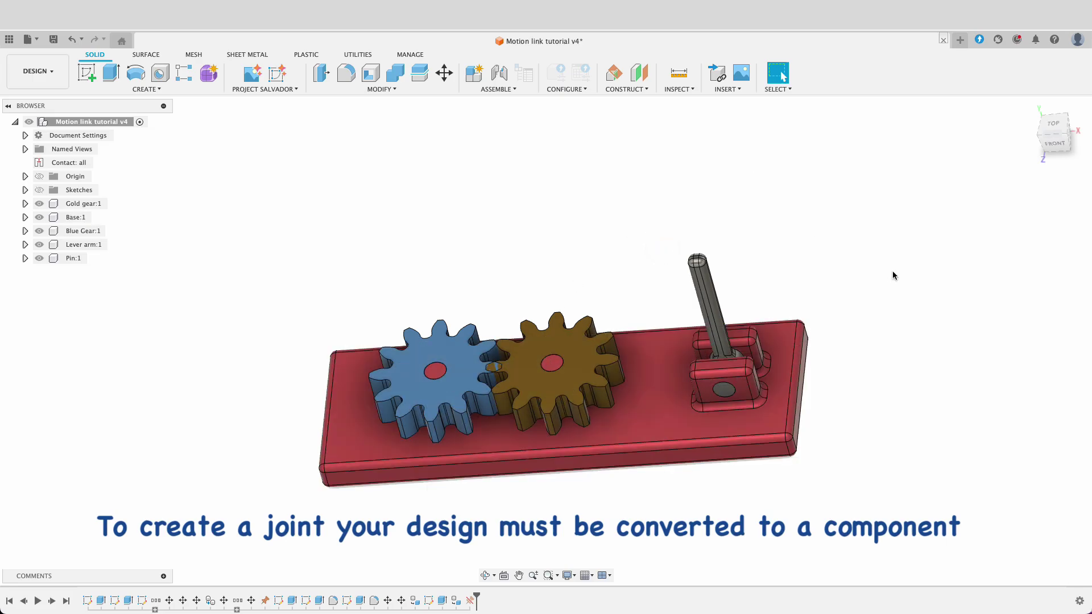
pyautogui.rightClick(68, 219)
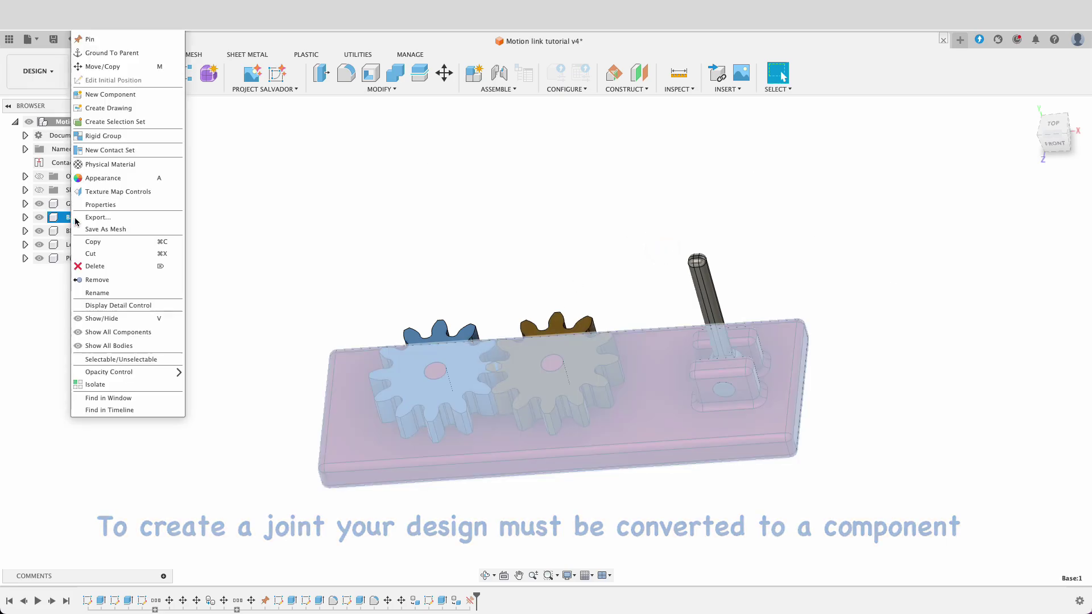
pyautogui.click(120, 40)
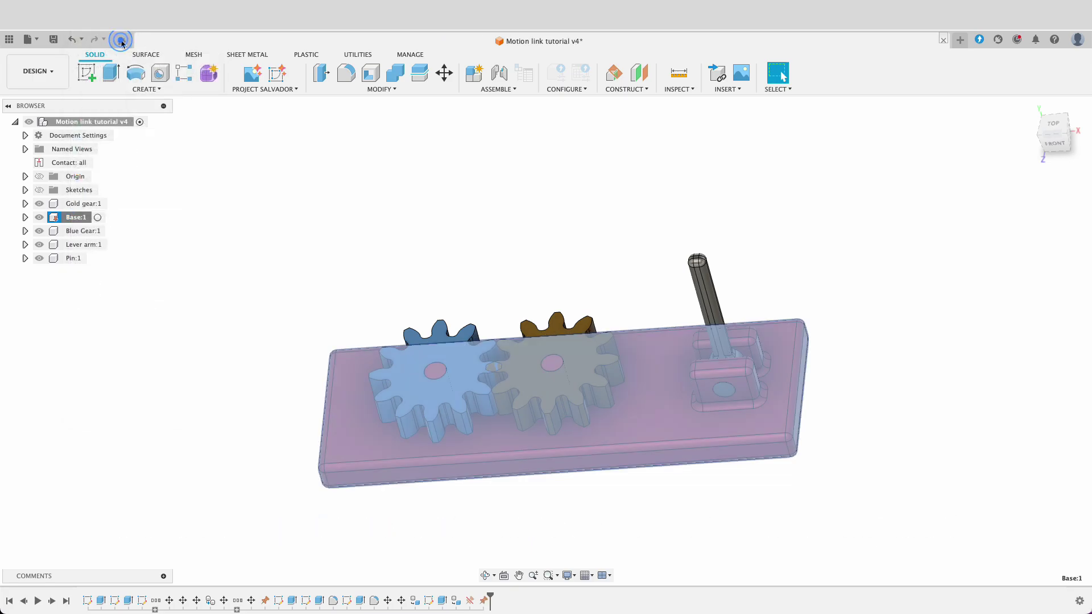
pyautogui.click(671, 505)
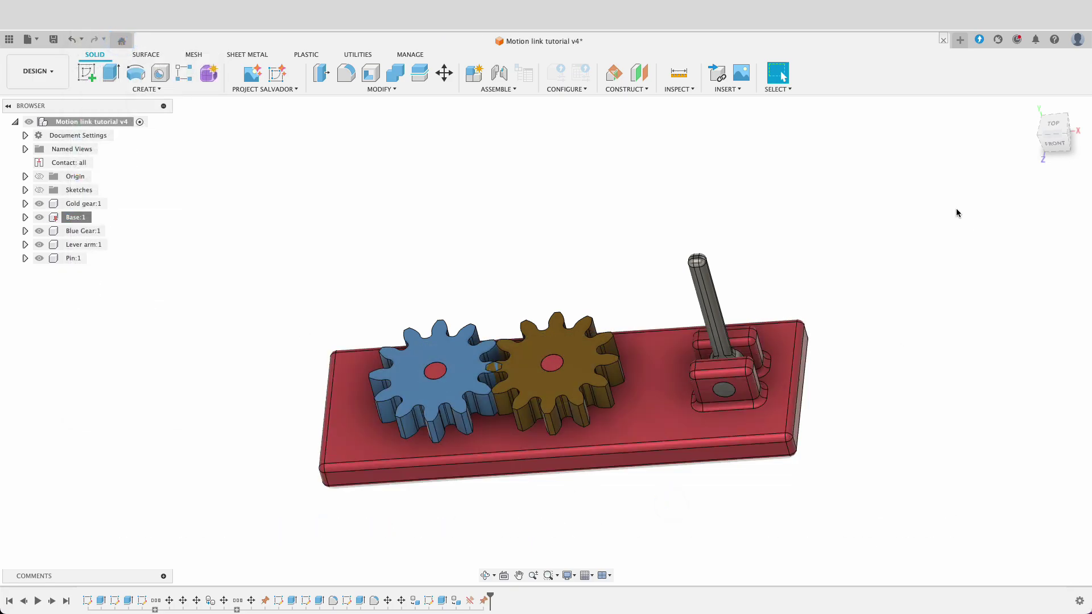
# Step: Start a joint that snaps the blue gear's centre onto the pin on the base
pyautogui.click(499, 72)
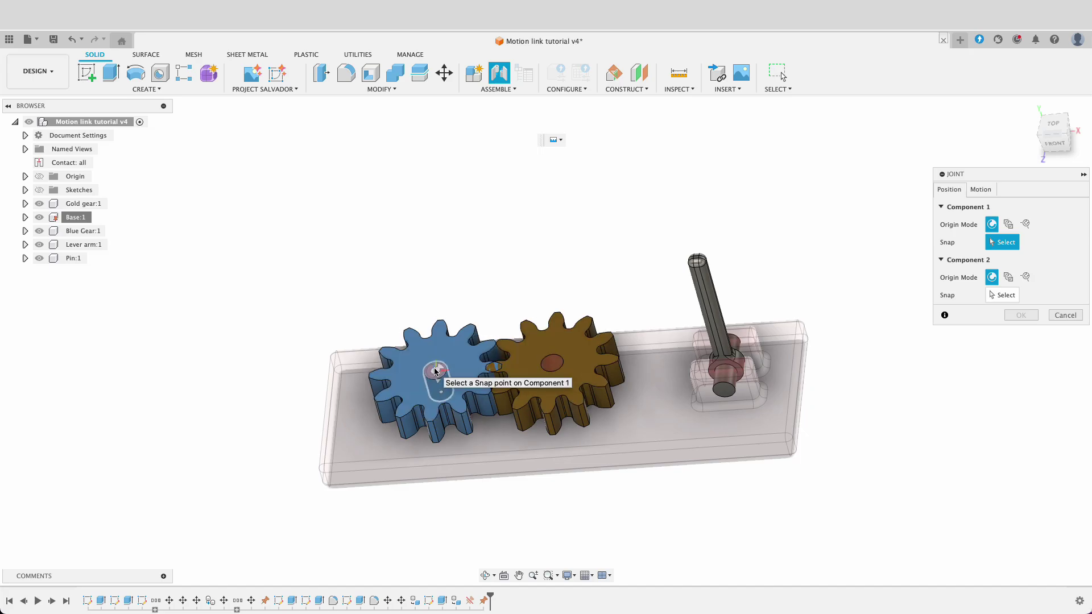
pyautogui.scroll(3, 429, 369)
pyautogui.scroll(4, 430, 368)
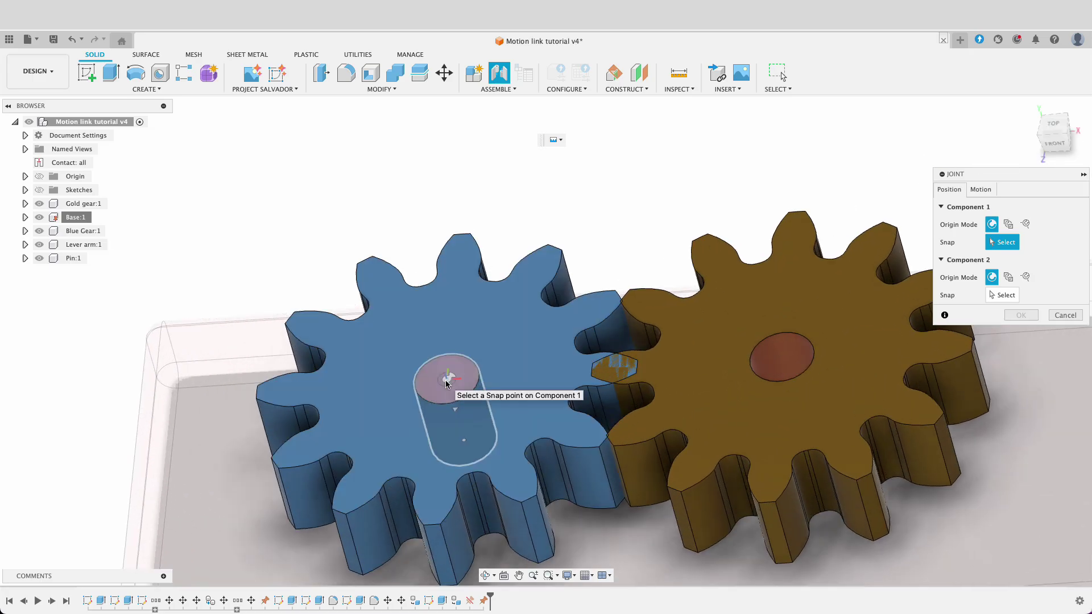
pyautogui.click(446, 384)
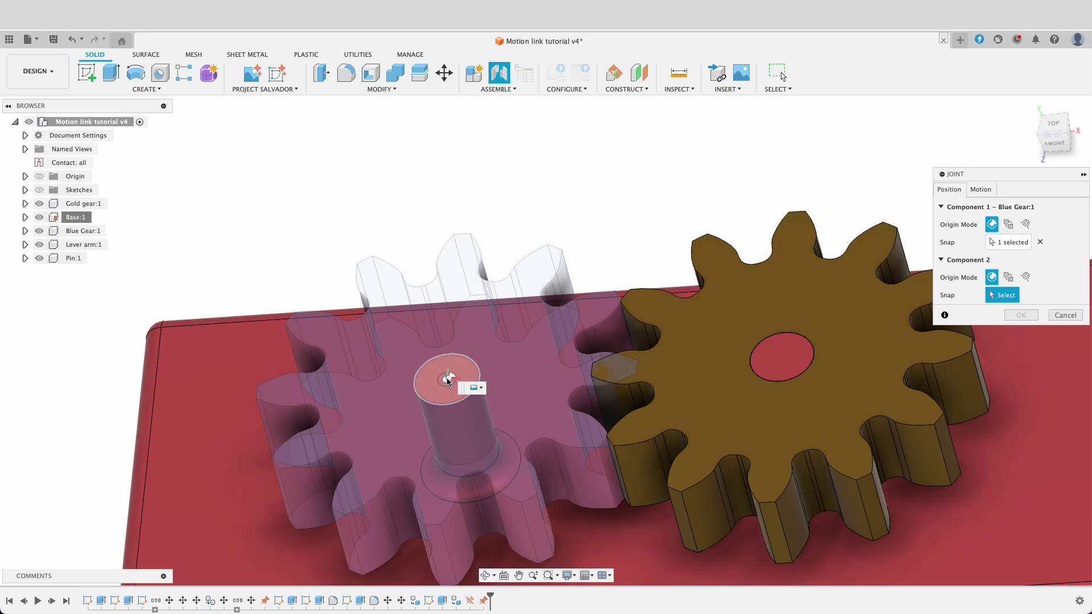
pyautogui.click(447, 380)
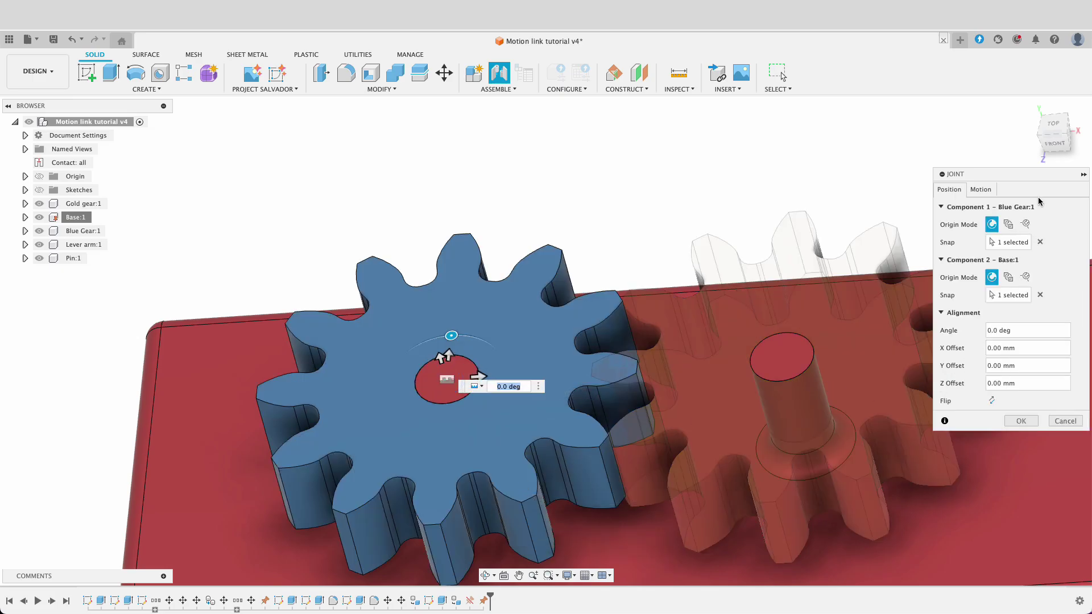
pyautogui.click(980, 191)
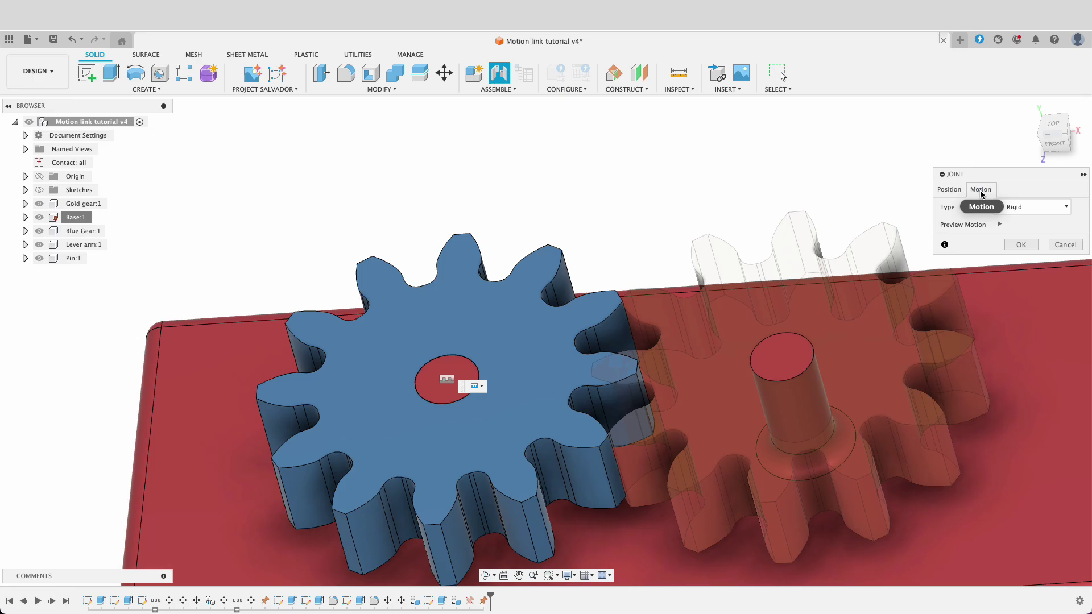
# Step: Try the Revolute, Slider, Cylindrical and Pin-Slot joint types for the blue gear
pyautogui.click(1026, 213)
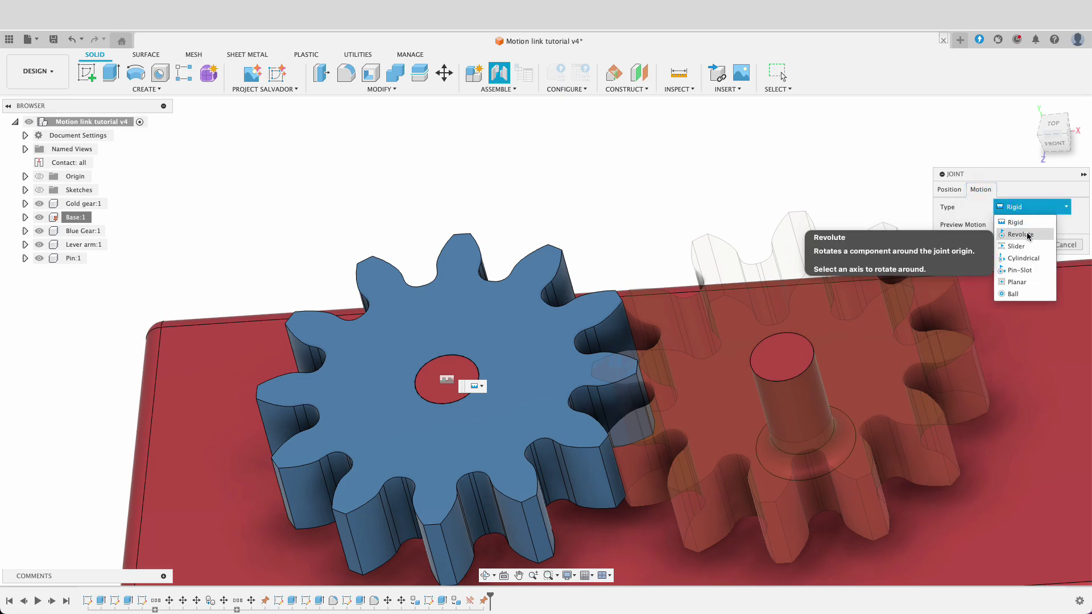
pyautogui.click(1029, 235)
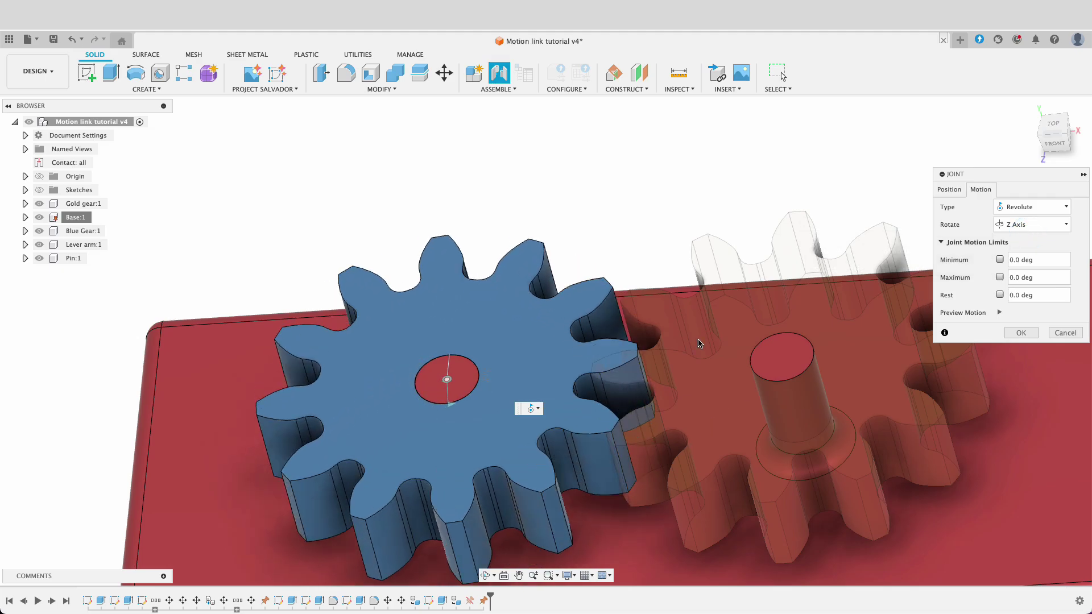
pyautogui.click(1043, 213)
pyautogui.click(1032, 247)
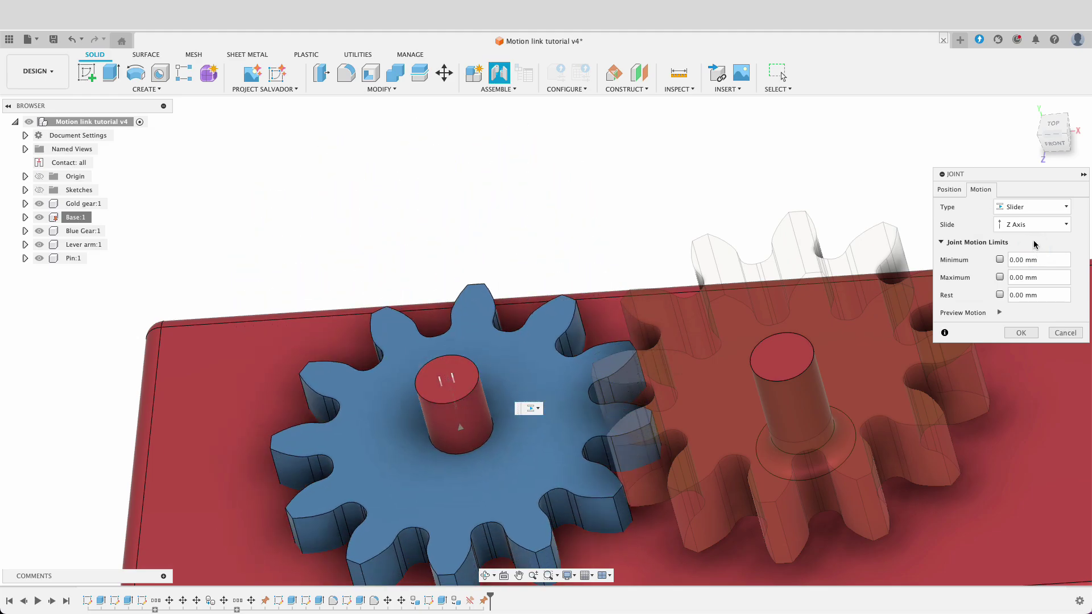
pyautogui.click(1032, 207)
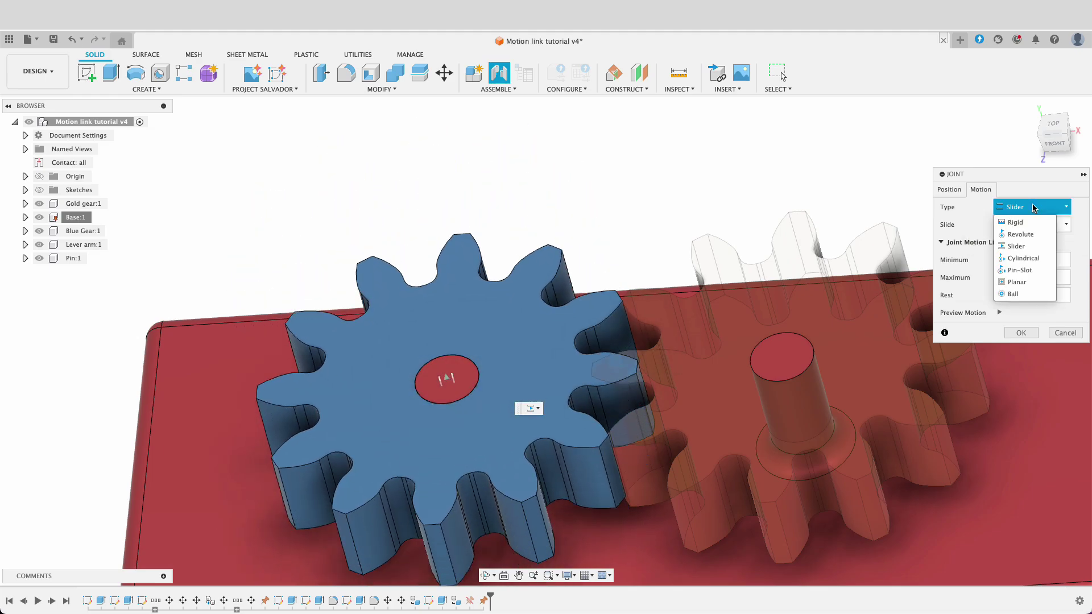
pyautogui.click(1027, 259)
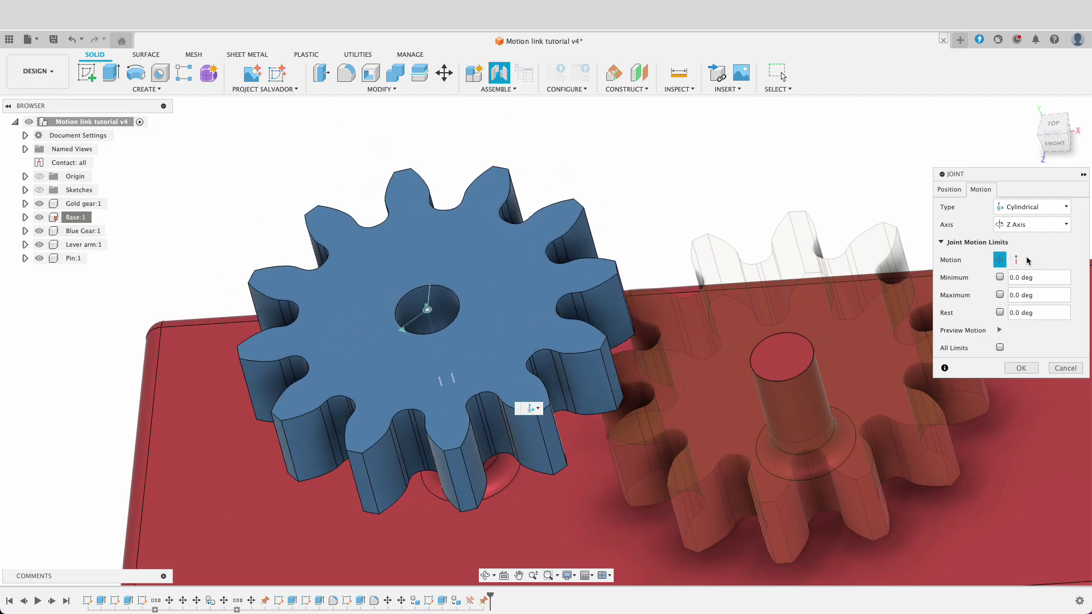
pyautogui.click(1034, 207)
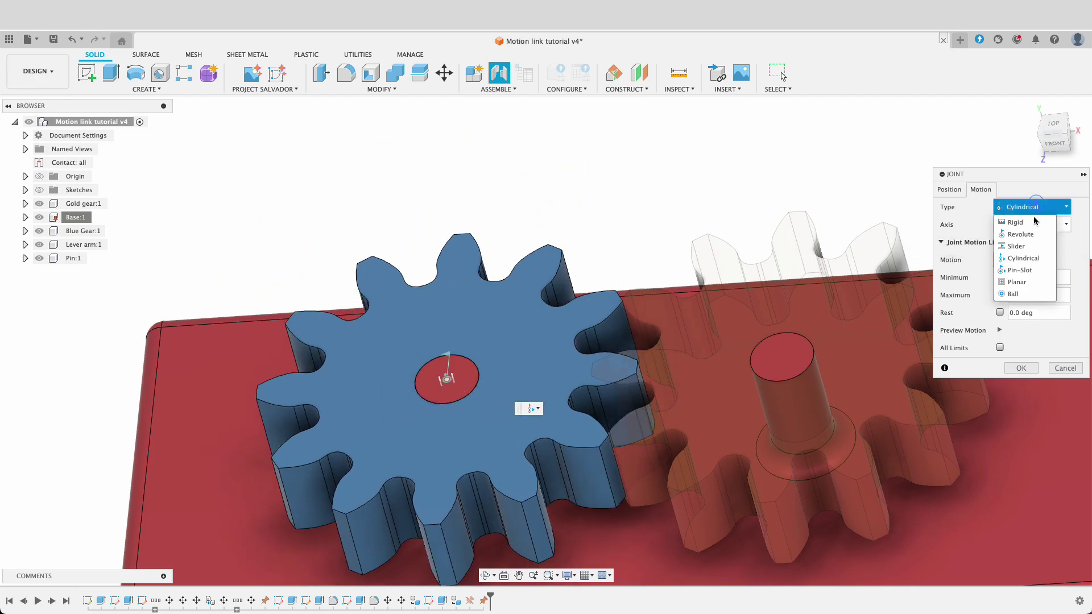
pyautogui.click(1033, 270)
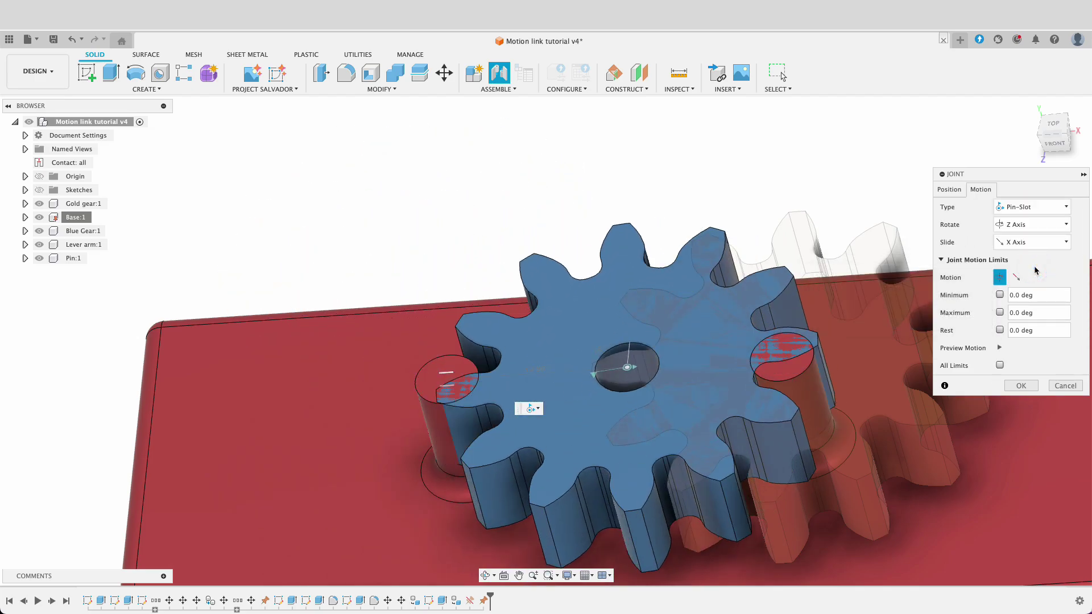
pyautogui.click(1039, 209)
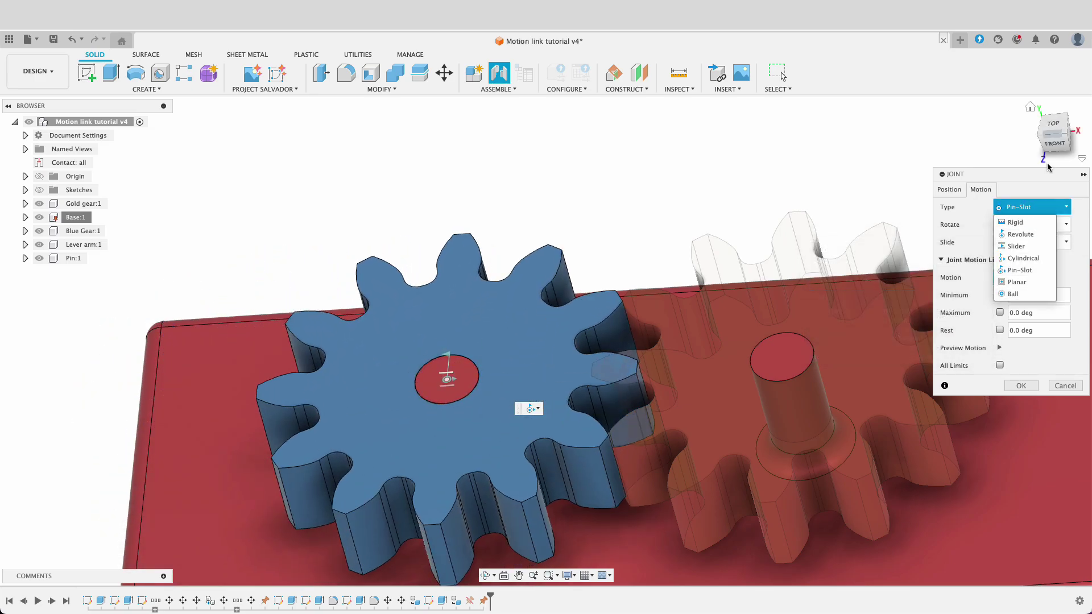
pyautogui.click(1056, 191)
# Step: Settle on a Revolute joint, preview the gear's rotation, and create the joint
pyautogui.click(1036, 208)
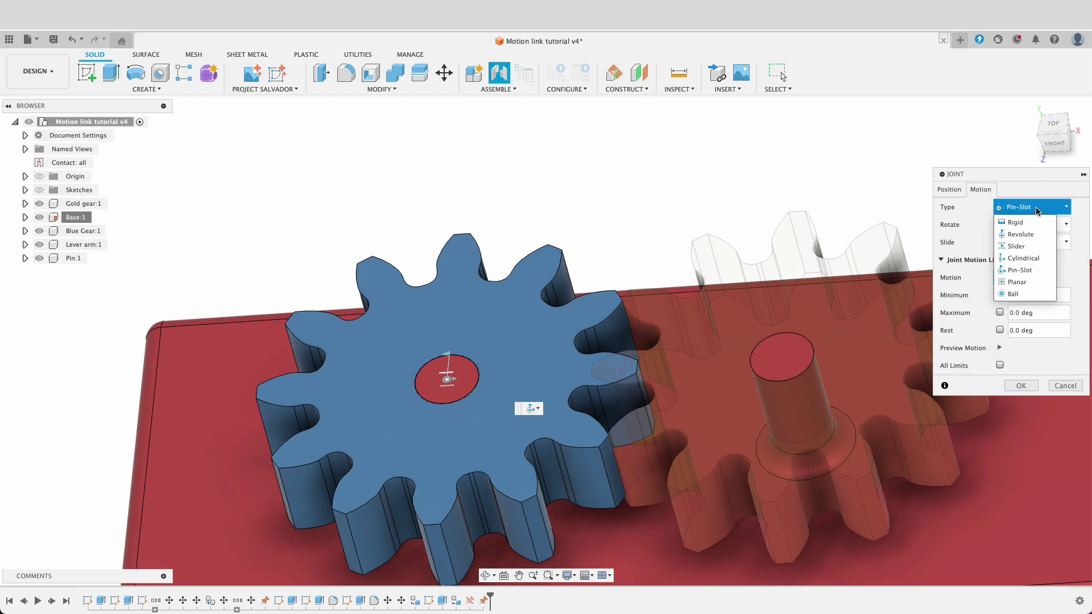
pyautogui.click(1020, 234)
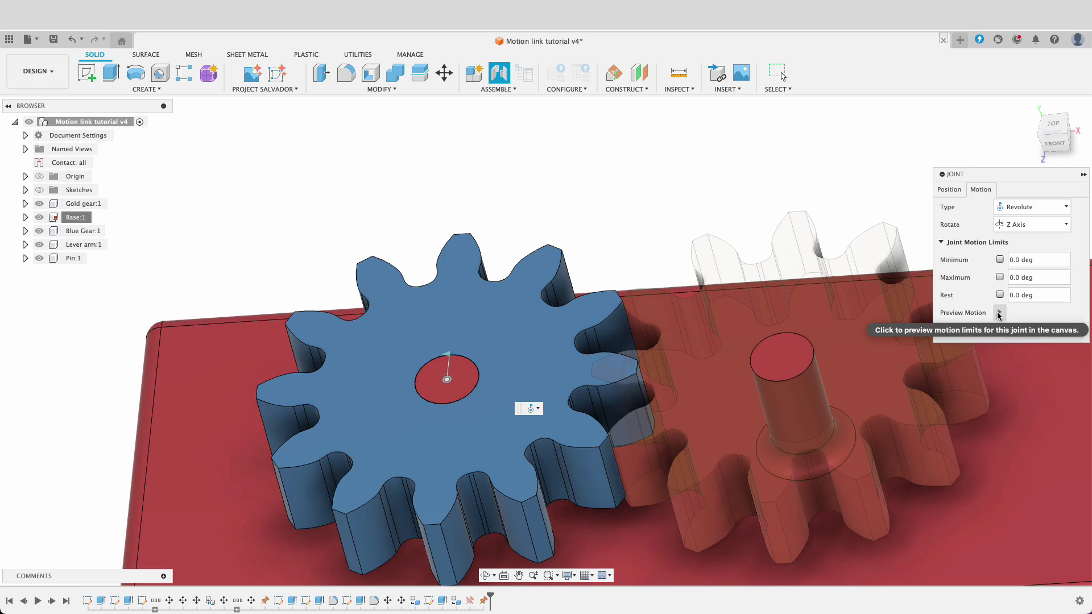
pyautogui.click(999, 313)
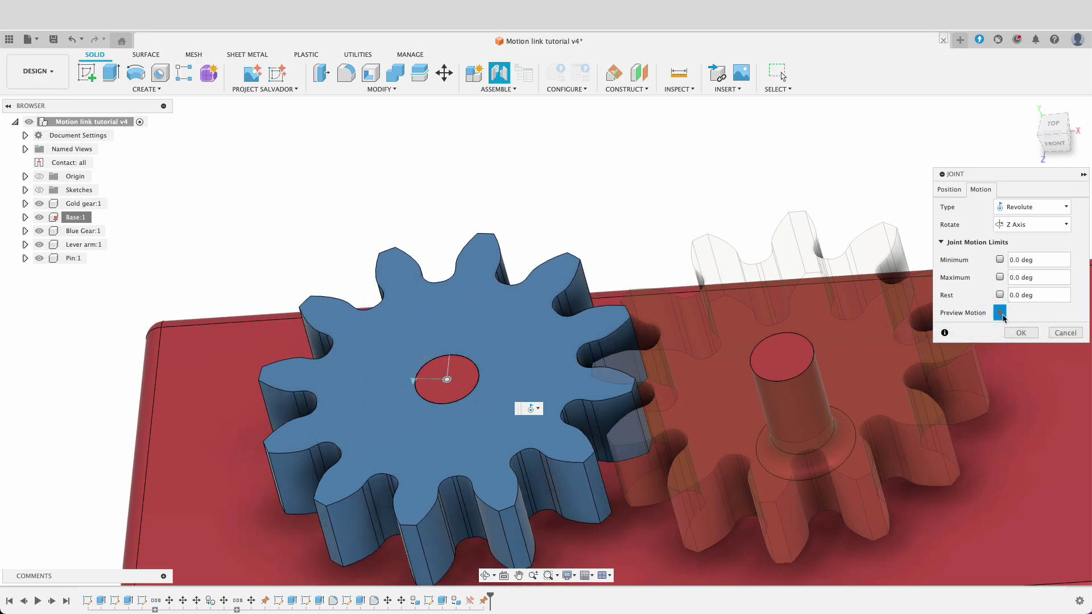
pyautogui.click(951, 189)
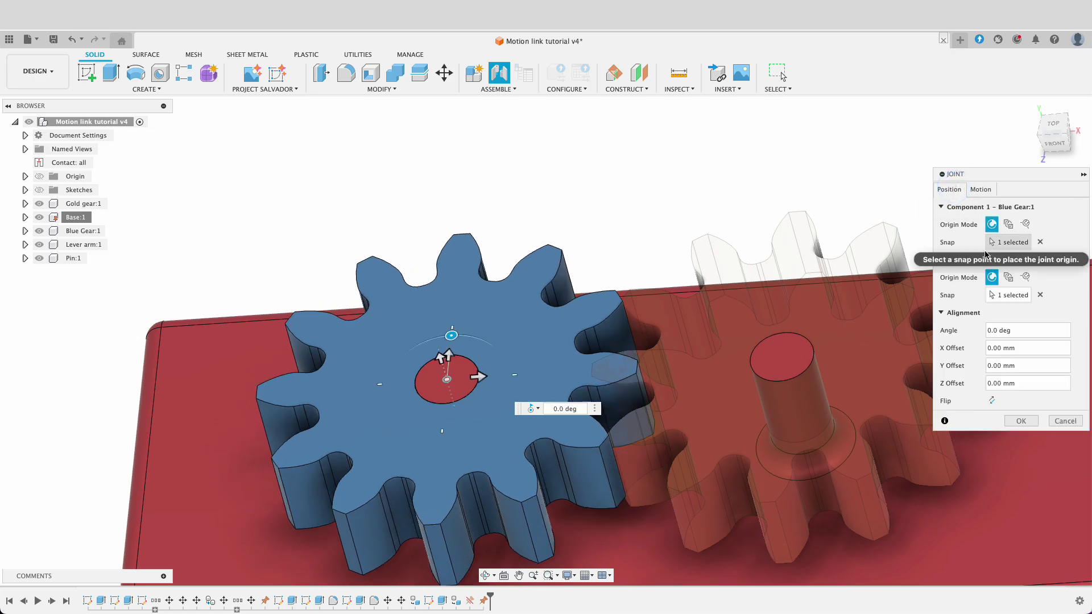
pyautogui.click(1021, 421)
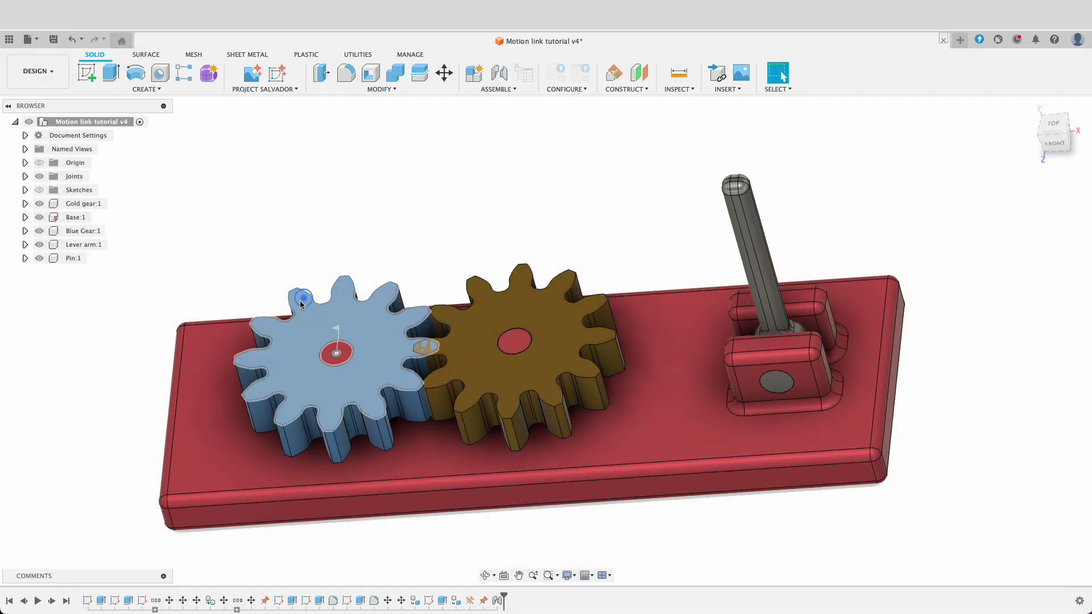
# Step: Spin the blue gear about its pin to confirm the revolute joint turns freely
pyautogui.moveTo(299, 300); pyautogui.dragTo(273, 317)
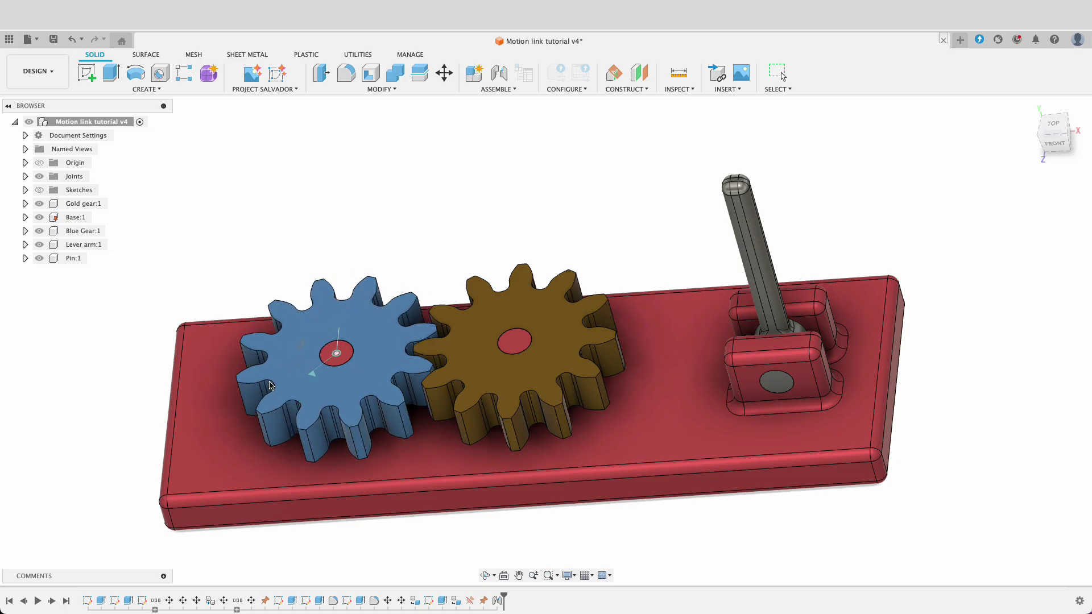
pyautogui.moveTo(274, 394); pyautogui.dragTo(393, 433)
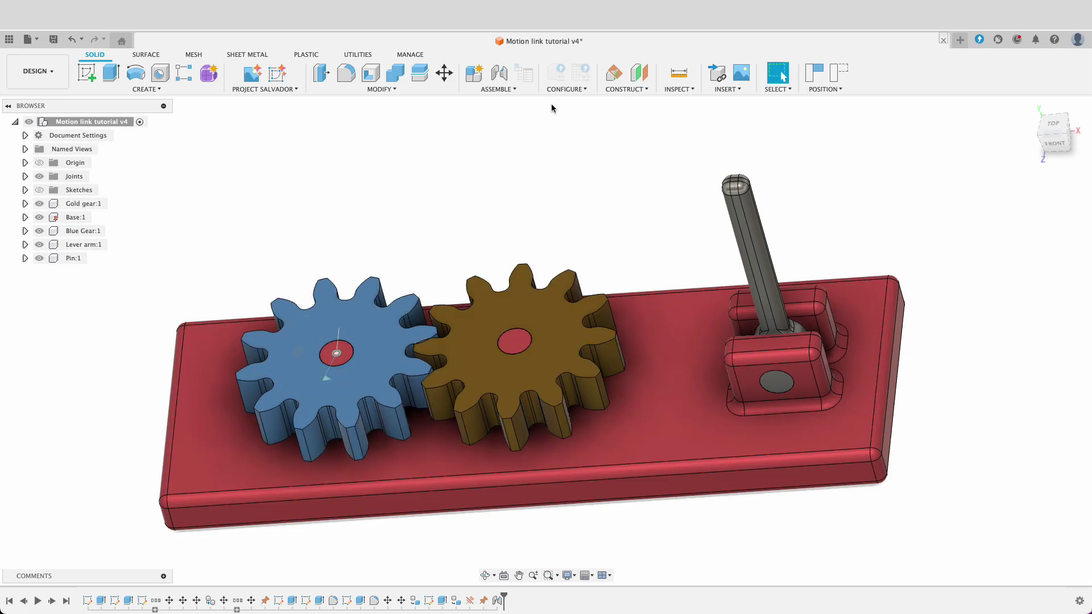
# Step: Joint the gold gear's hole centre to the base axle as Revolute on Z, then spin-test it
pyautogui.click(496, 75)
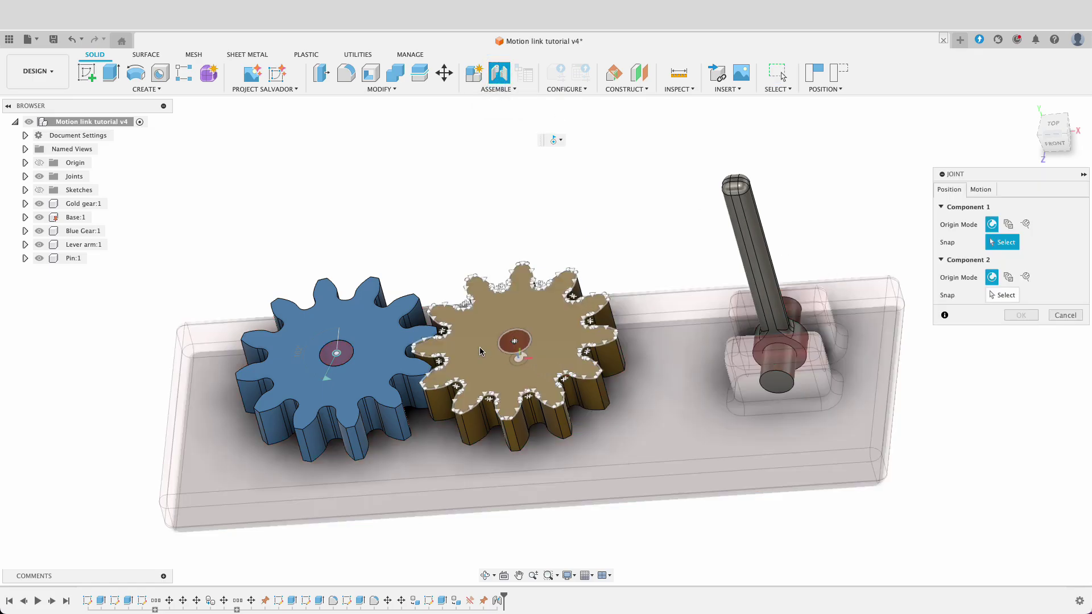
pyautogui.click(514, 343)
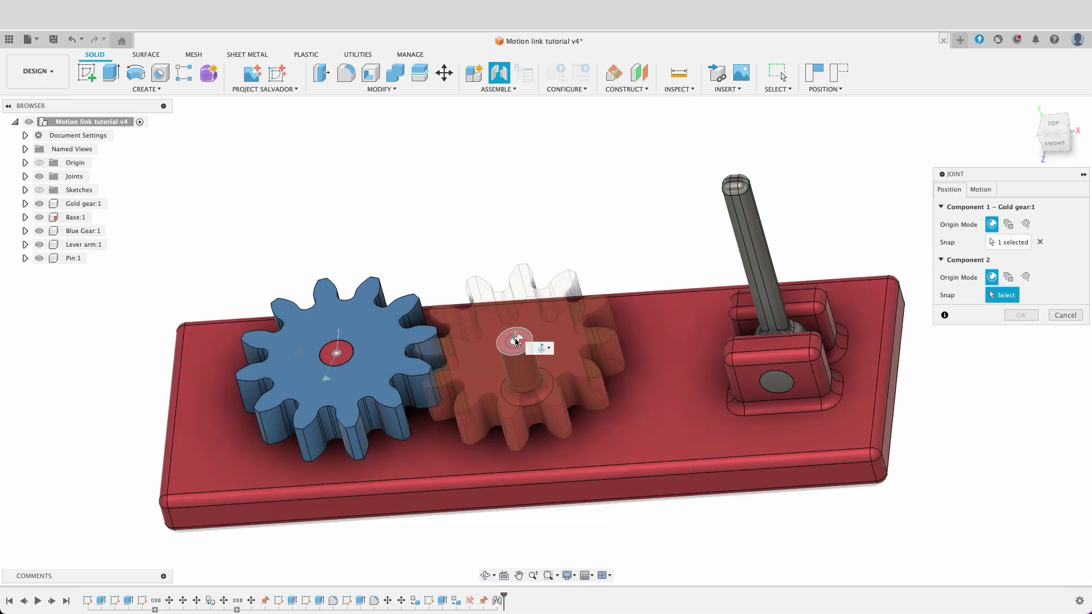
pyautogui.click(1004, 295)
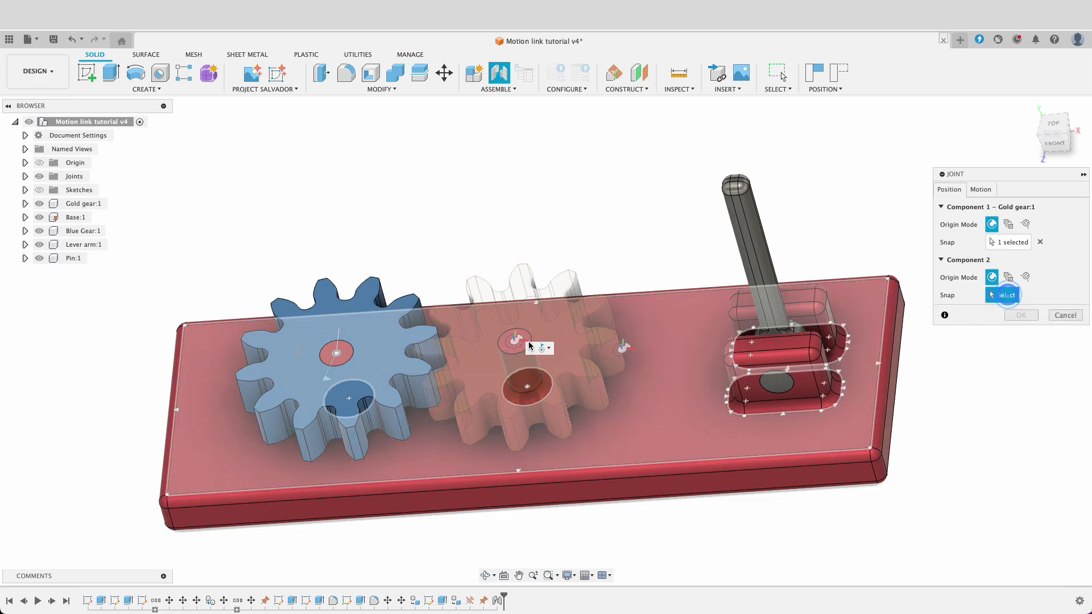
pyautogui.click(503, 343)
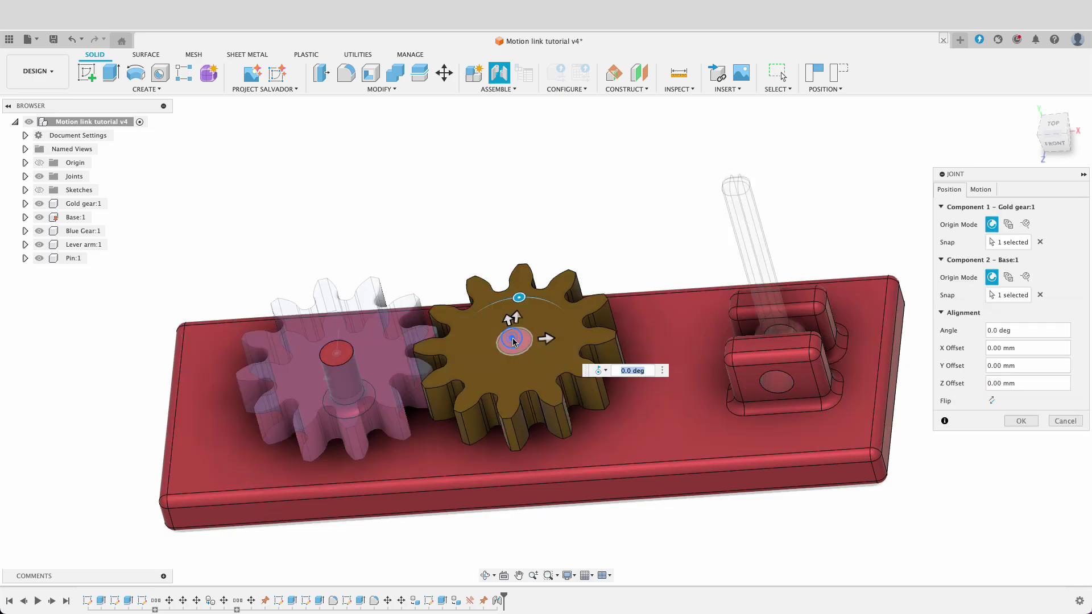
pyautogui.click(976, 190)
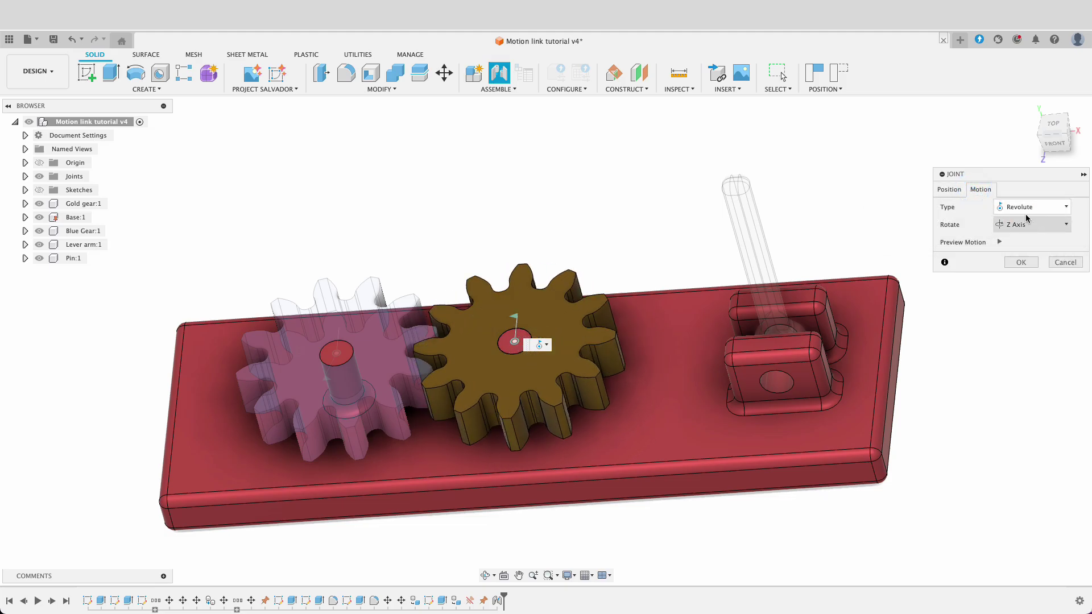
pyautogui.click(950, 192)
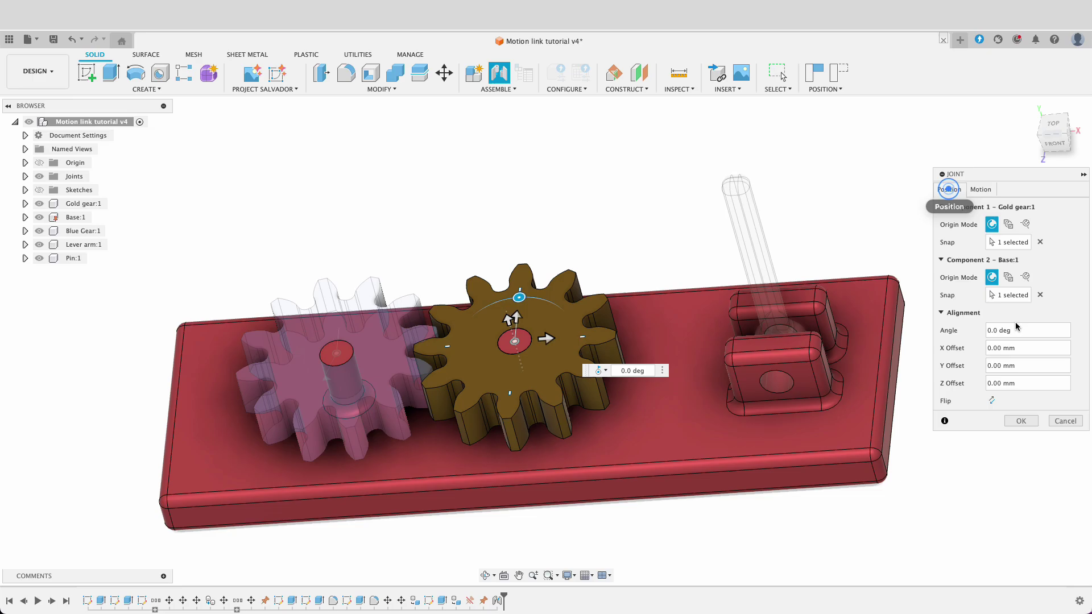
pyautogui.click(1013, 420)
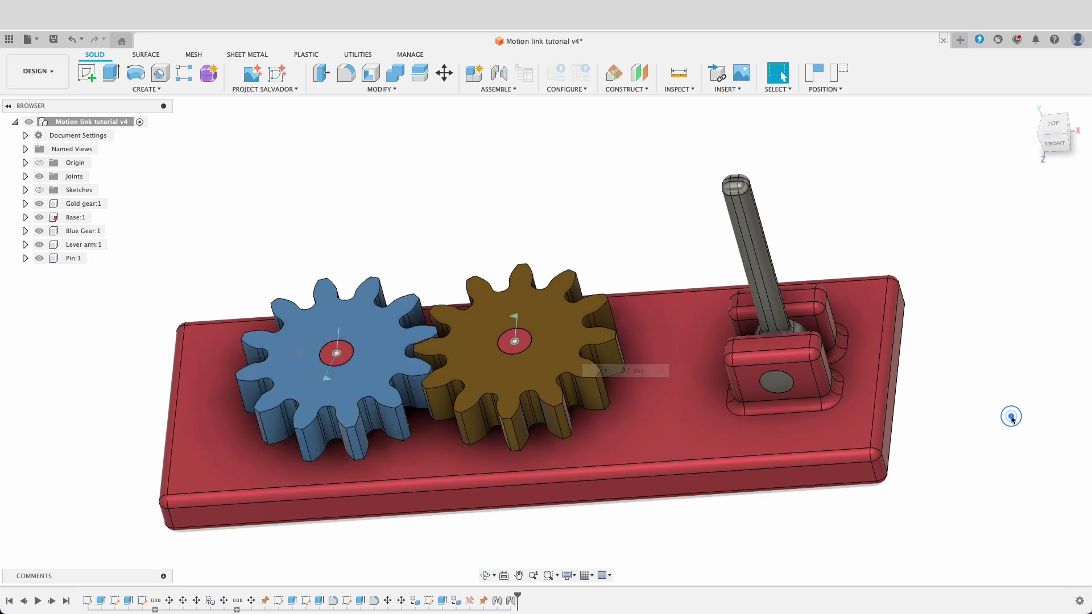
pyautogui.moveTo(441, 380); pyautogui.dragTo(495, 407)
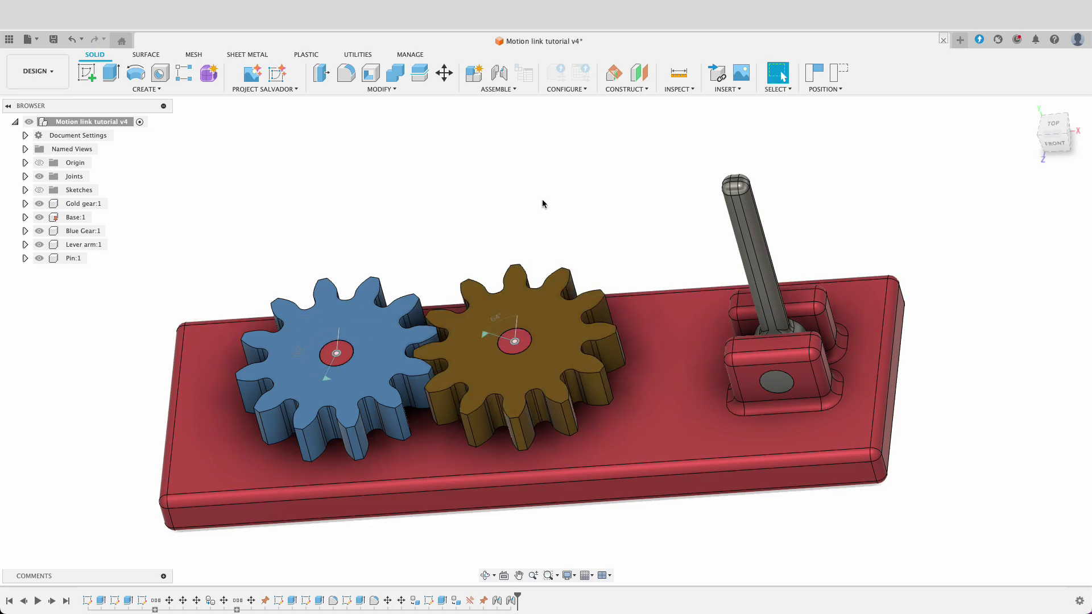
# Step: Enable All Contact and drag the gold gear to test tooth contact
pyautogui.click(505, 90)
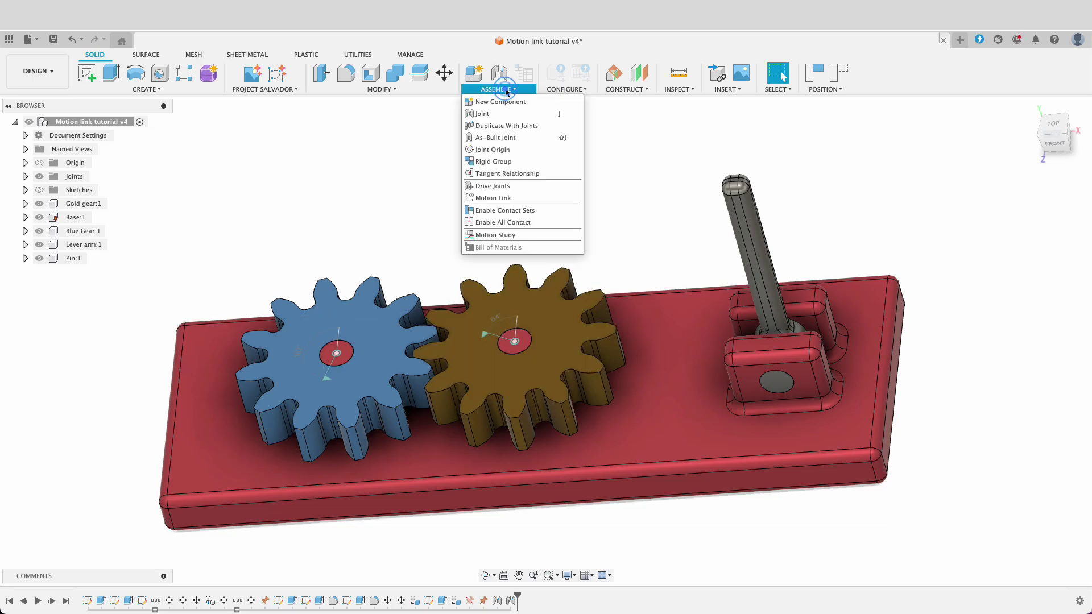
pyautogui.click(524, 223)
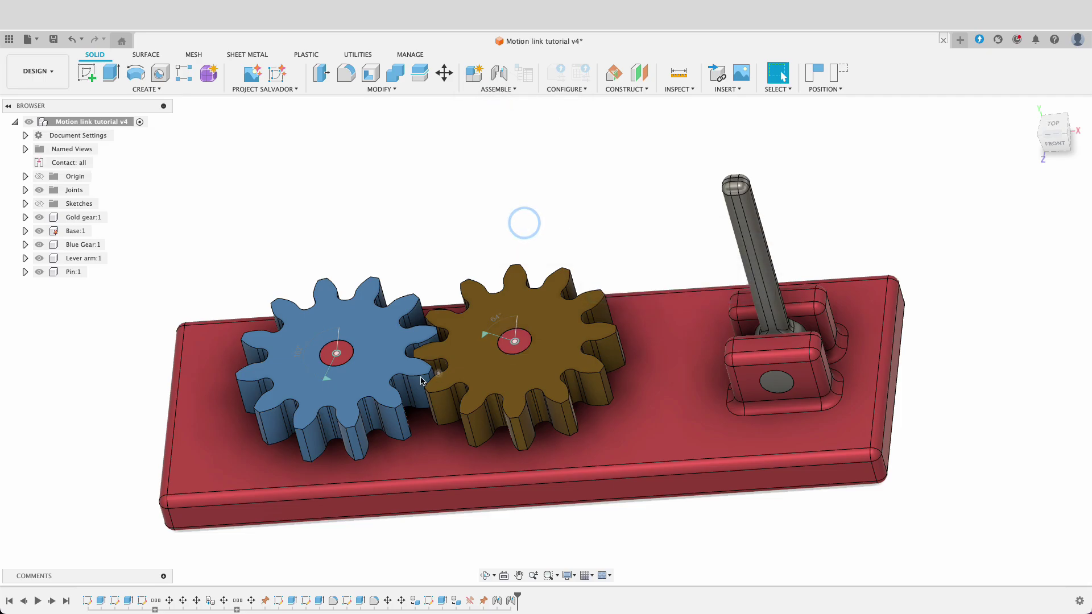
pyautogui.scroll(-2, 422, 380)
pyautogui.scroll(8, 481, 305)
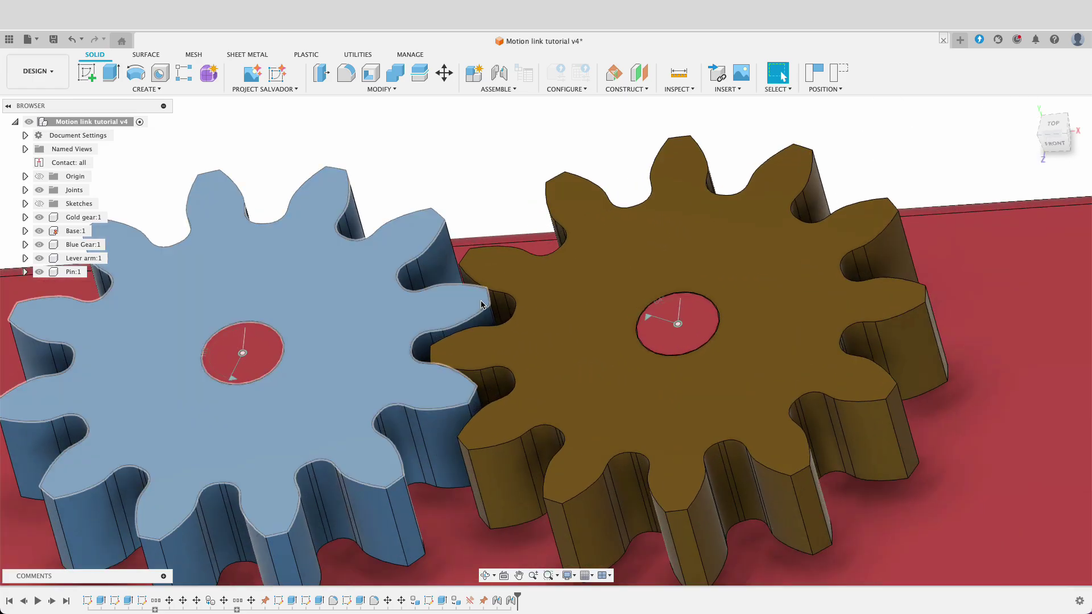
pyautogui.keyDown('shift'); pyautogui.moveTo(481, 304); pyautogui.dragTo(489, 357, button='middle'); pyautogui.keyUp('shift')
pyautogui.moveTo(477, 360); pyautogui.dragTo(726, 212)
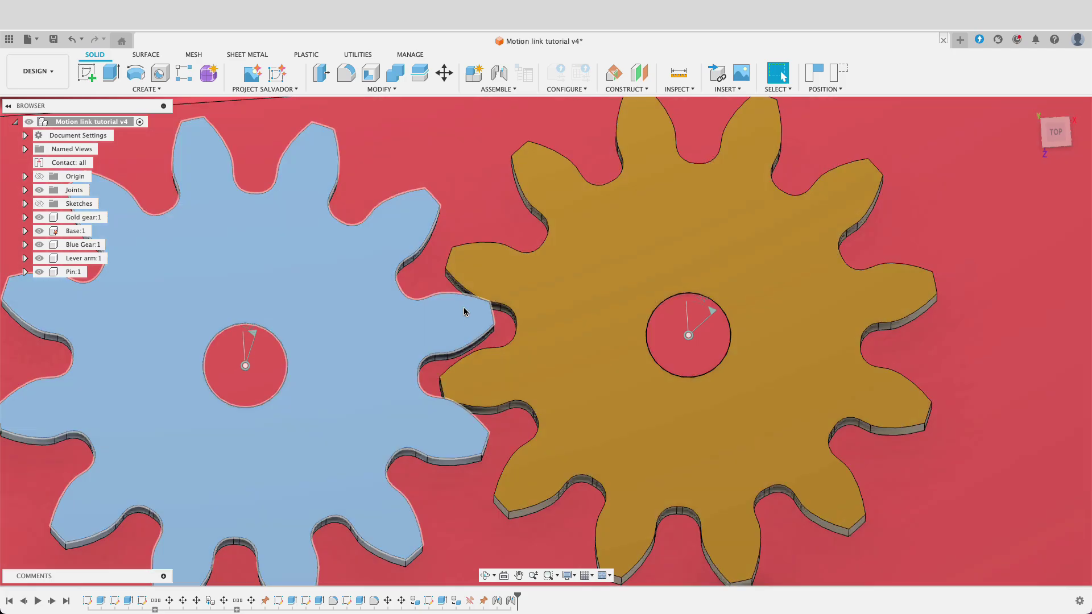
# Step: Push gear teeth so both gears turn together, then orbit to view the assembly from above
pyautogui.moveTo(468, 309); pyautogui.dragTo(461, 423)
pyautogui.press('F6')
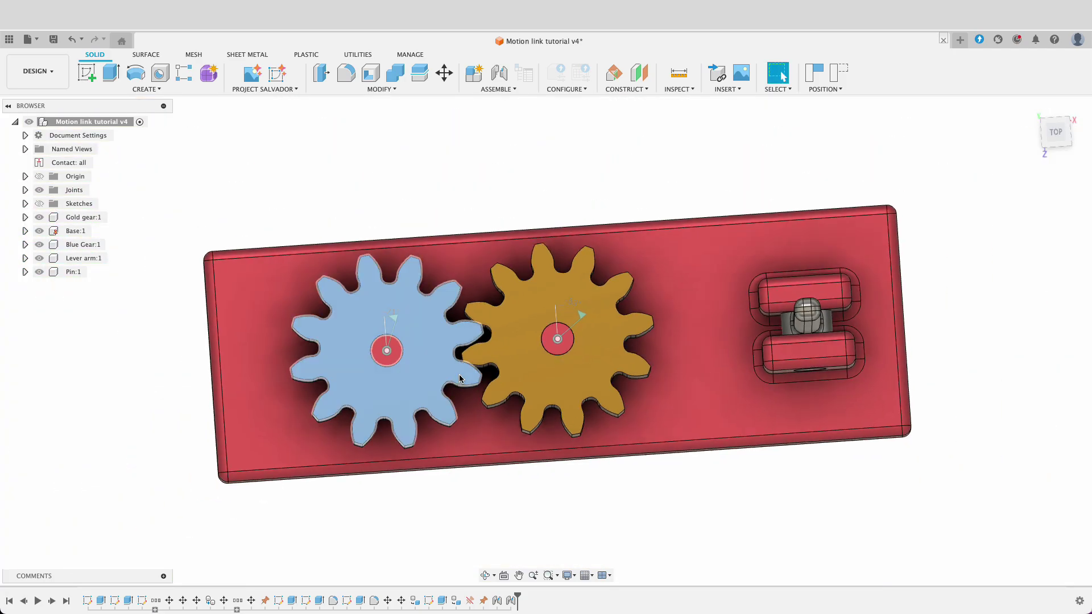
pyautogui.moveTo(460, 378); pyautogui.dragTo(450, 418)
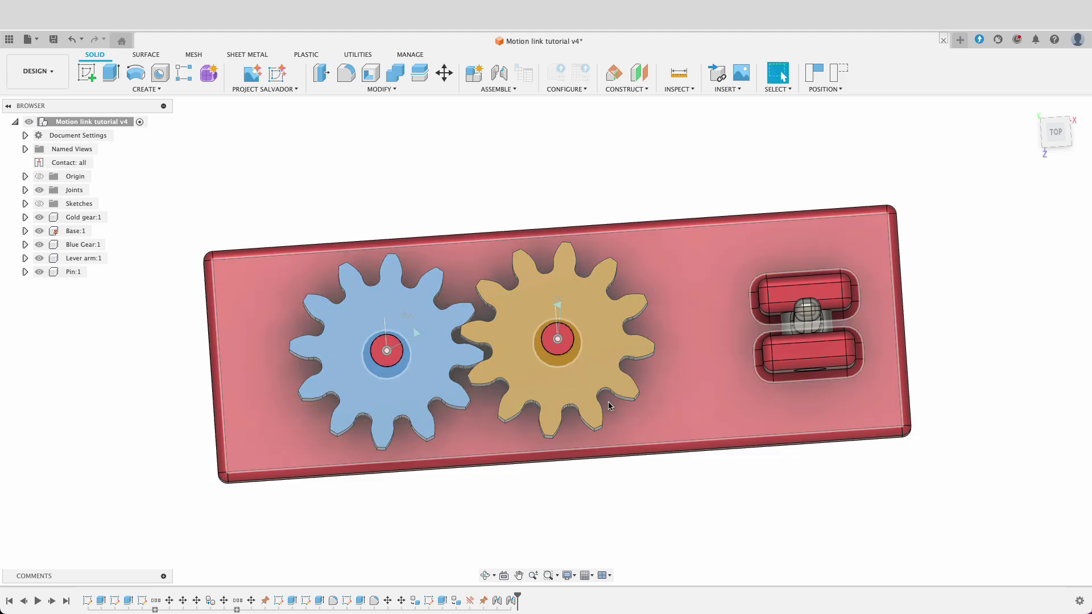
pyautogui.moveTo(596, 409); pyautogui.dragTo(621, 364)
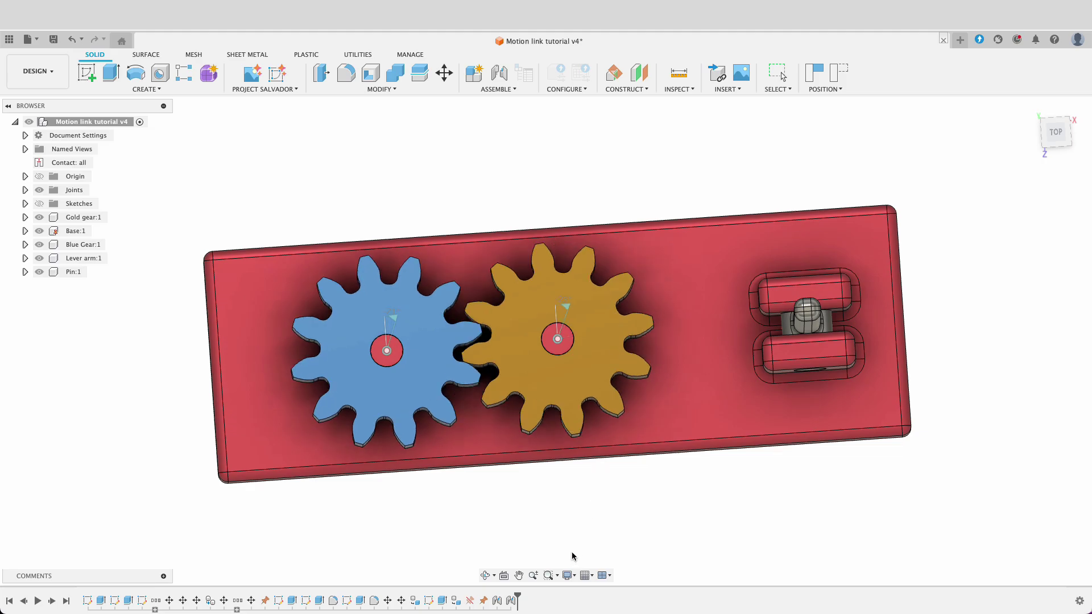
pyautogui.keyDown('shift'); pyautogui.moveTo(564, 497); pyautogui.dragTo(565, 498, button='middle'); pyautogui.keyUp('shift')
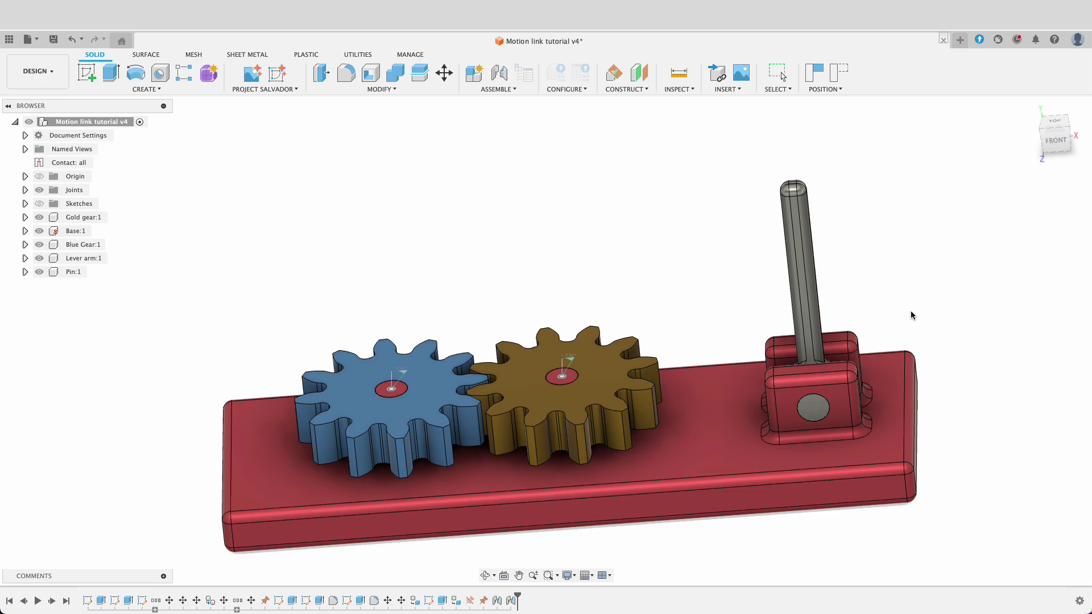
pyautogui.keyDown('shift'); pyautogui.moveTo(928, 303); pyautogui.dragTo(894, 317, button='middle'); pyautogui.keyUp('shift')
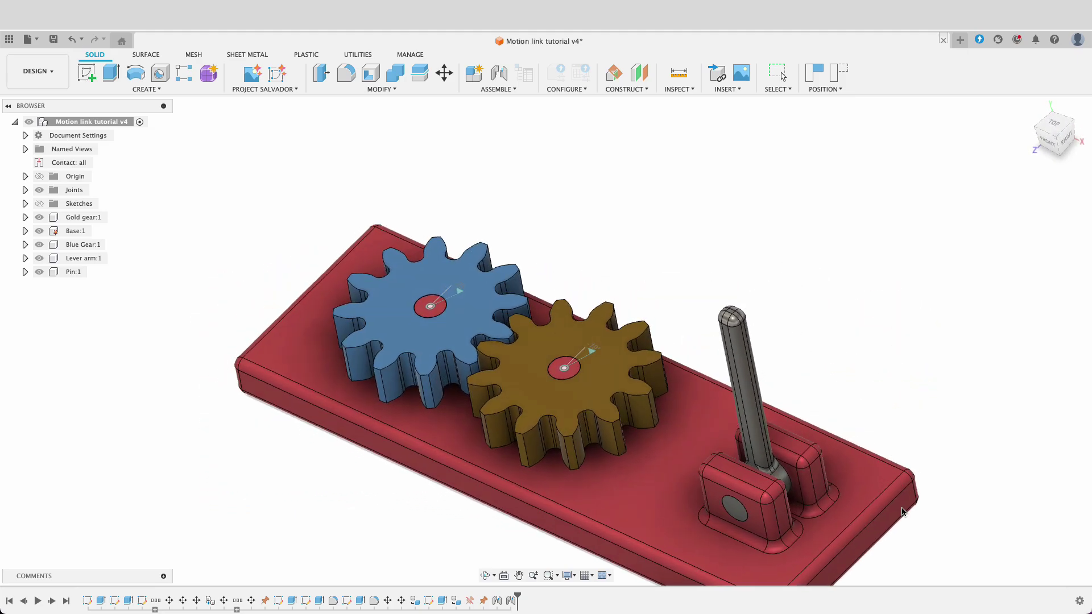
pyautogui.scroll(-5, 881, 427)
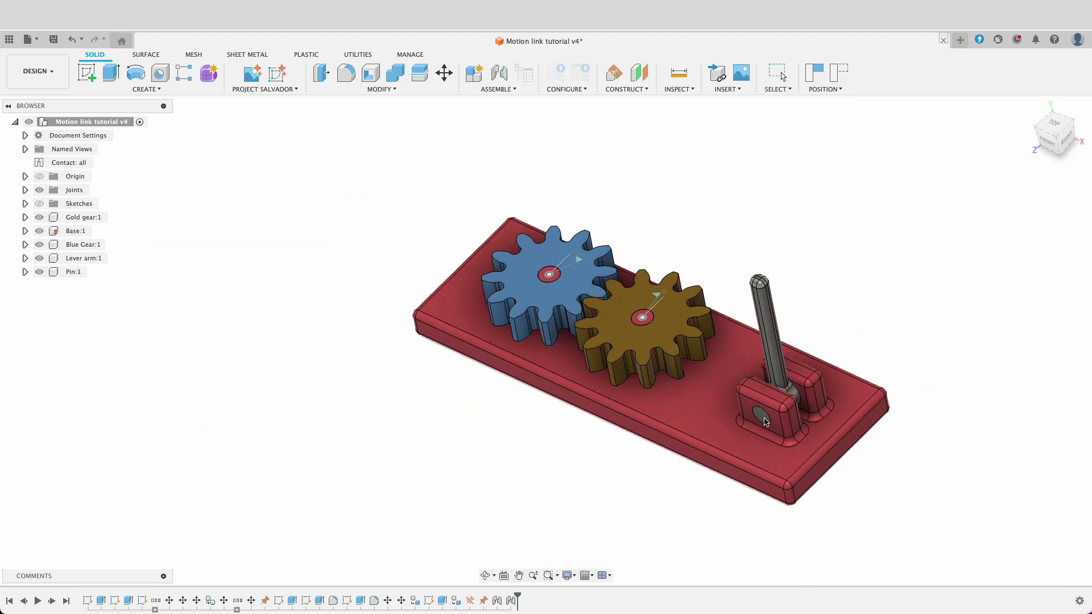
# Step: Start a joint snapping the pin's end-face centre to the centre of the base's hole
pyautogui.click(499, 71)
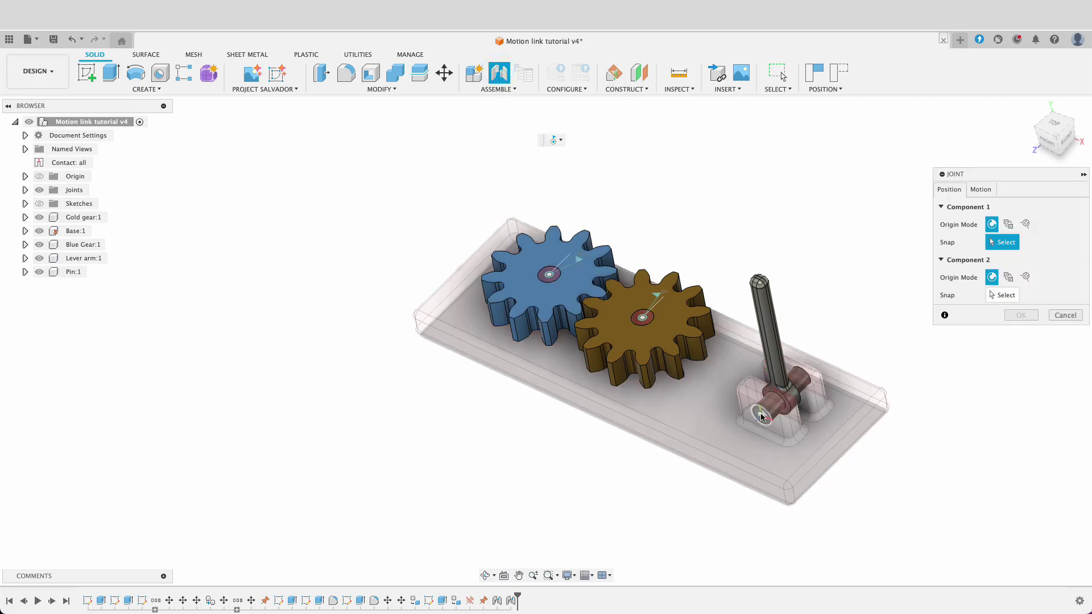
pyautogui.scroll(8, 762, 417)
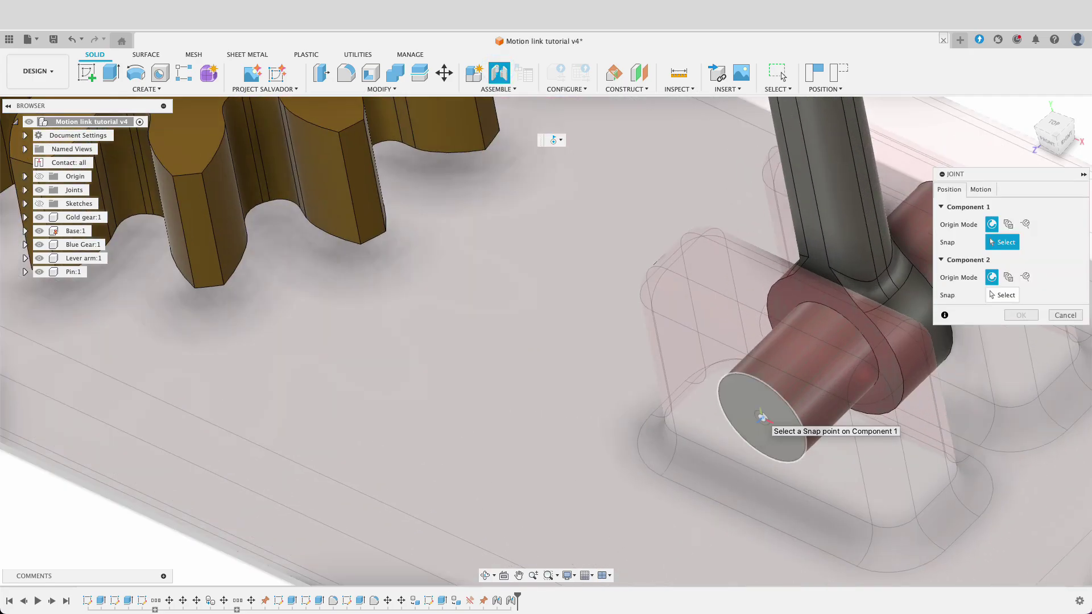
pyautogui.click(763, 420)
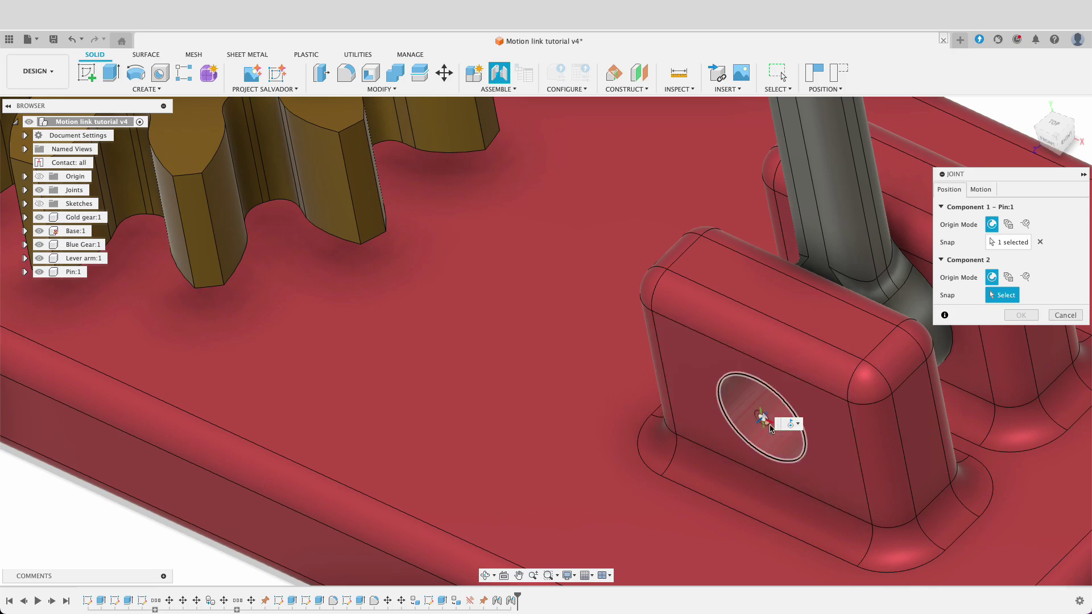
pyautogui.click(762, 419)
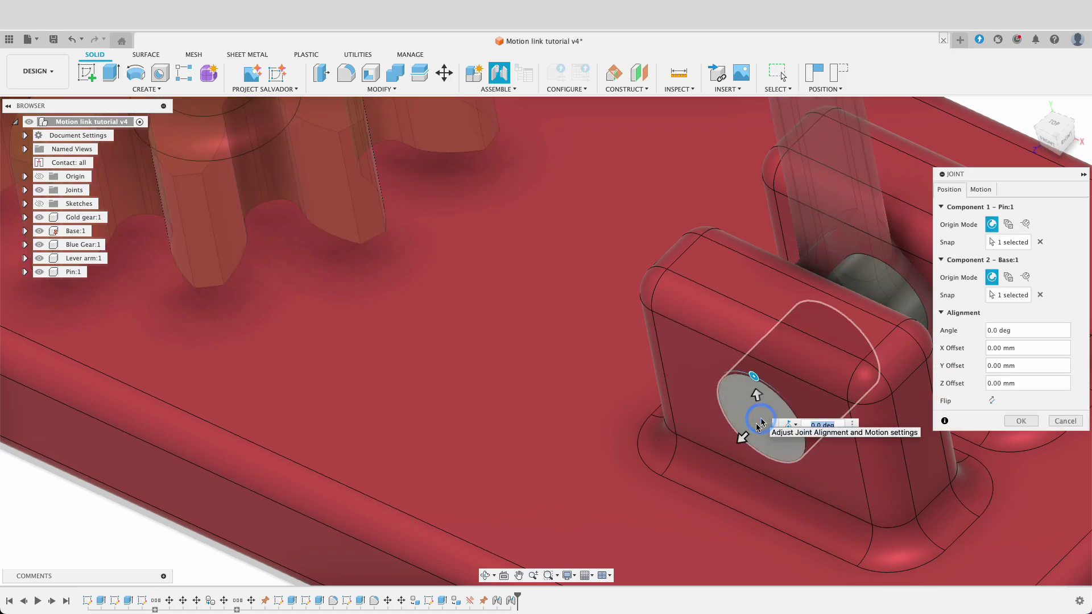
pyautogui.scroll(-6, 737, 458)
pyautogui.scroll(-4, 734, 462)
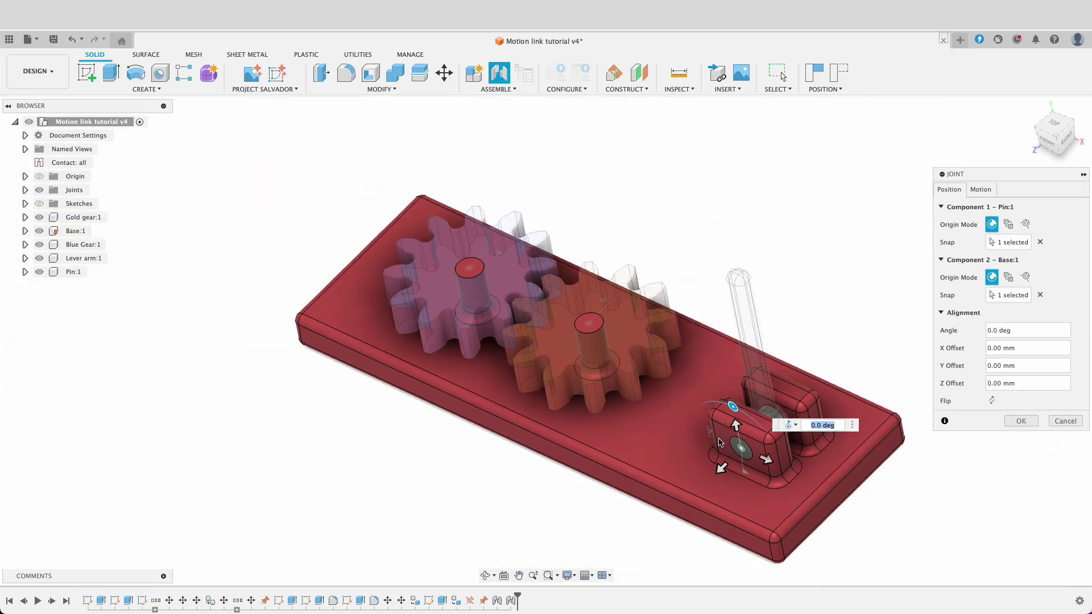
# Step: Make the pin joint a Slider limited 0 to 40 mm with rest at 0, and preview it
pyautogui.click(988, 193)
pyautogui.click(1018, 207)
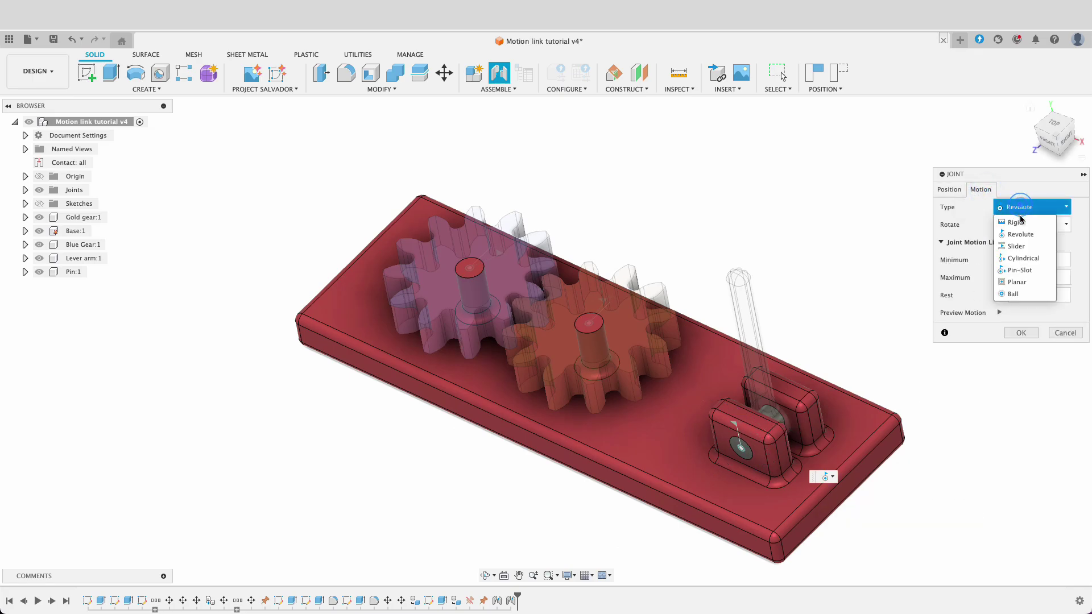
pyautogui.click(1017, 246)
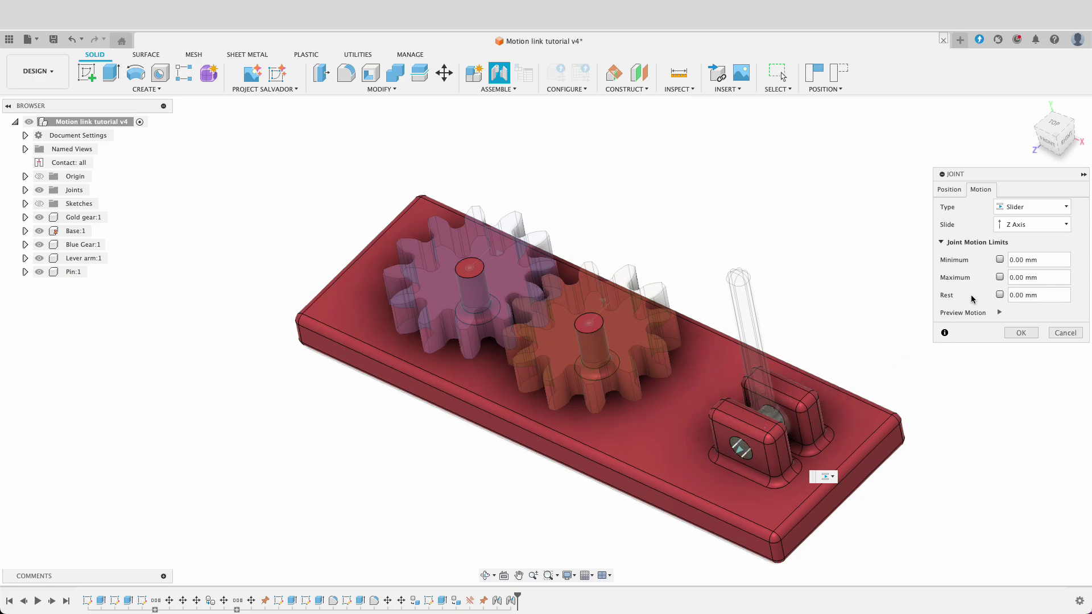
pyautogui.click(999, 260)
pyautogui.click(998, 277)
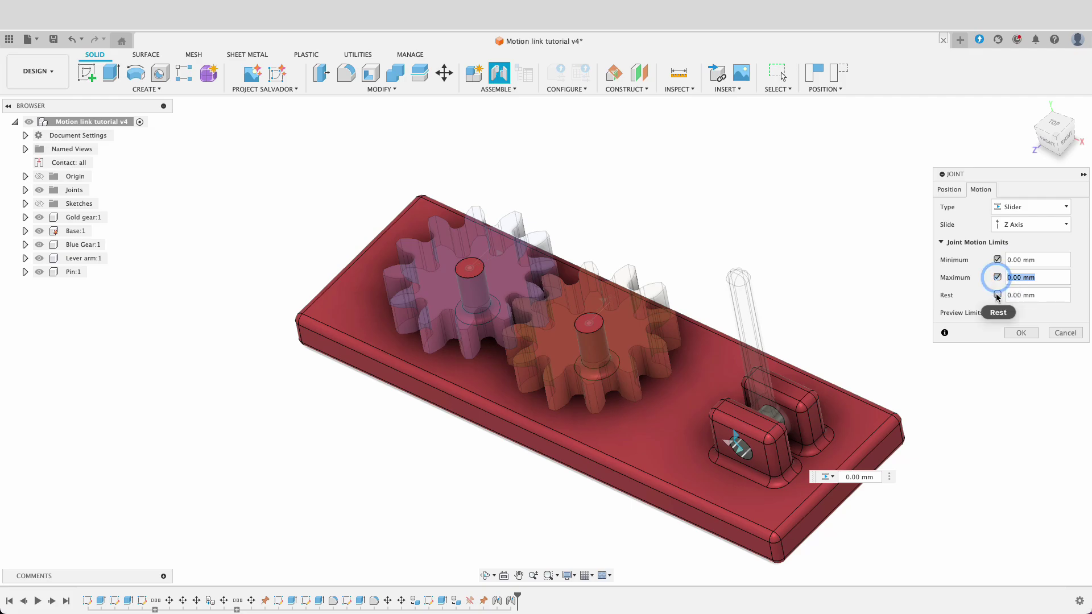
pyautogui.click(997, 295)
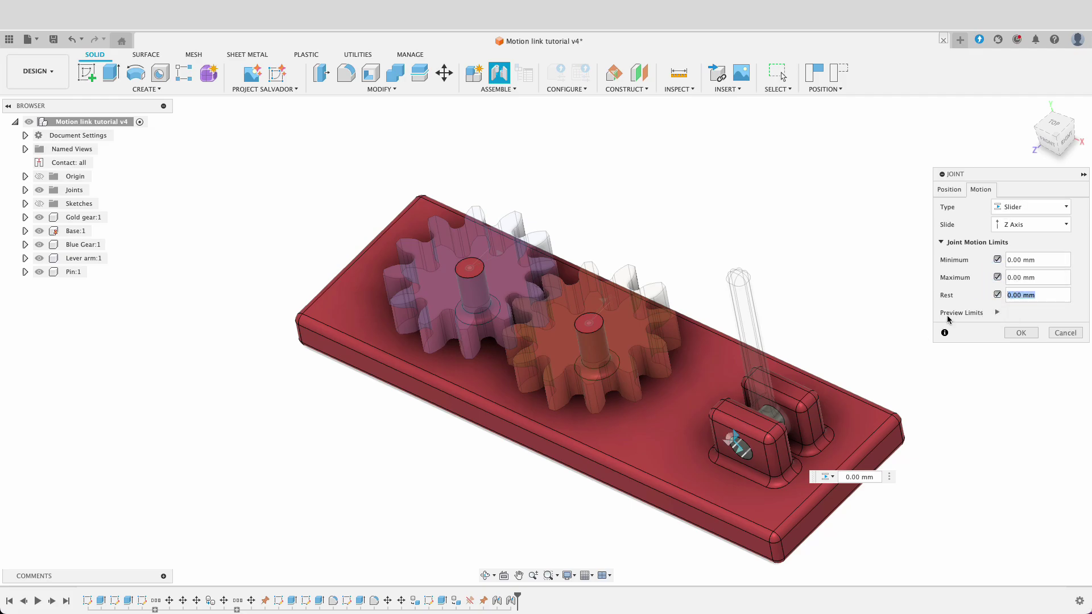
pyautogui.click(1007, 277)
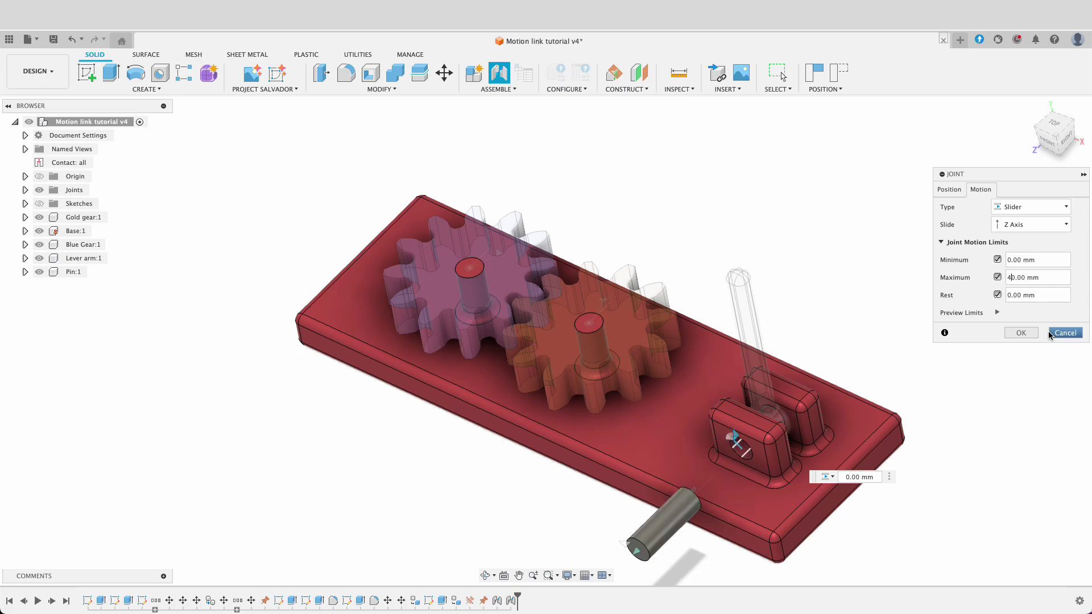
pyautogui.click(996, 313)
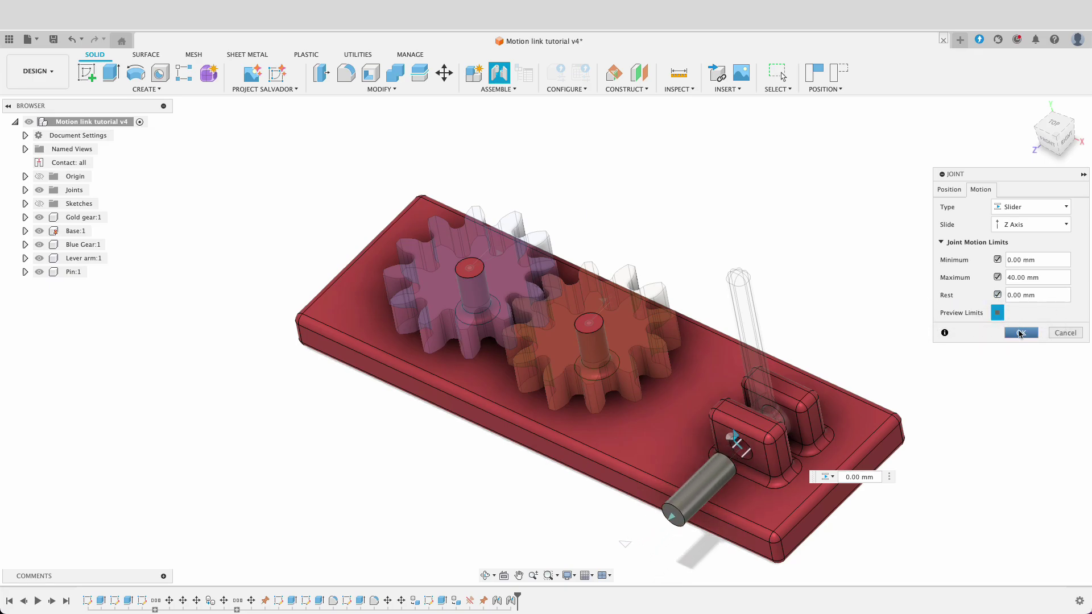
pyautogui.click(1019, 333)
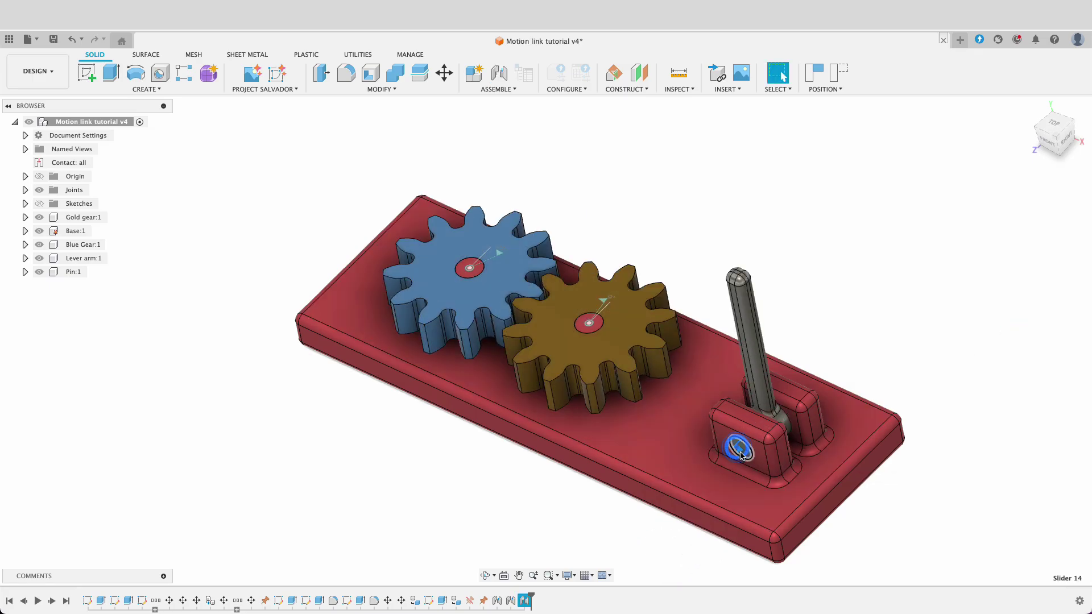
pyautogui.click(959, 450)
pyautogui.moveTo(705, 485); pyautogui.dragTo(588, 507)
pyautogui.moveTo(587, 507); pyautogui.dragTo(510, 325, button='middle')
pyautogui.moveTo(614, 296); pyautogui.dragTo(509, 409)
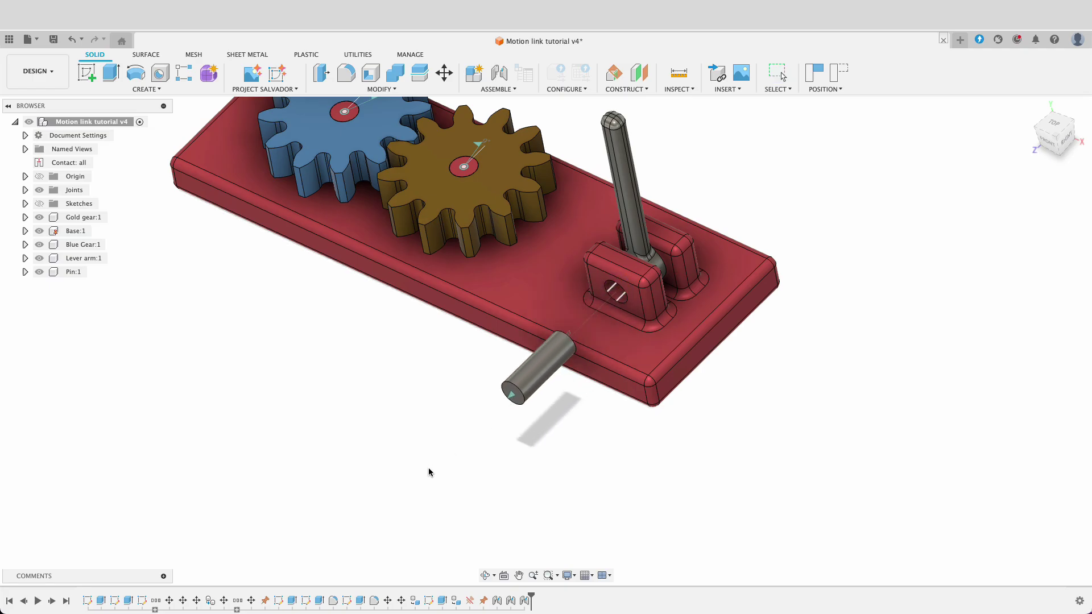
pyautogui.moveTo(429, 472); pyautogui.dragTo(560, 372)
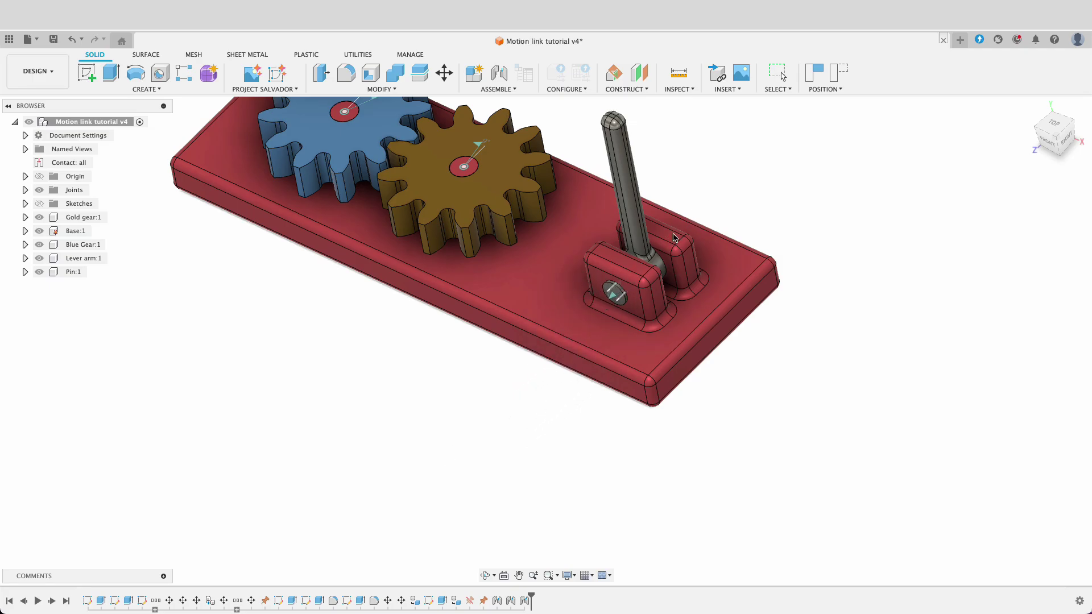
pyautogui.moveTo(609, 295); pyautogui.dragTo(496, 370)
pyautogui.moveTo(397, 489); pyautogui.dragTo(567, 322)
pyautogui.moveTo(611, 294); pyautogui.dragTo(734, 210)
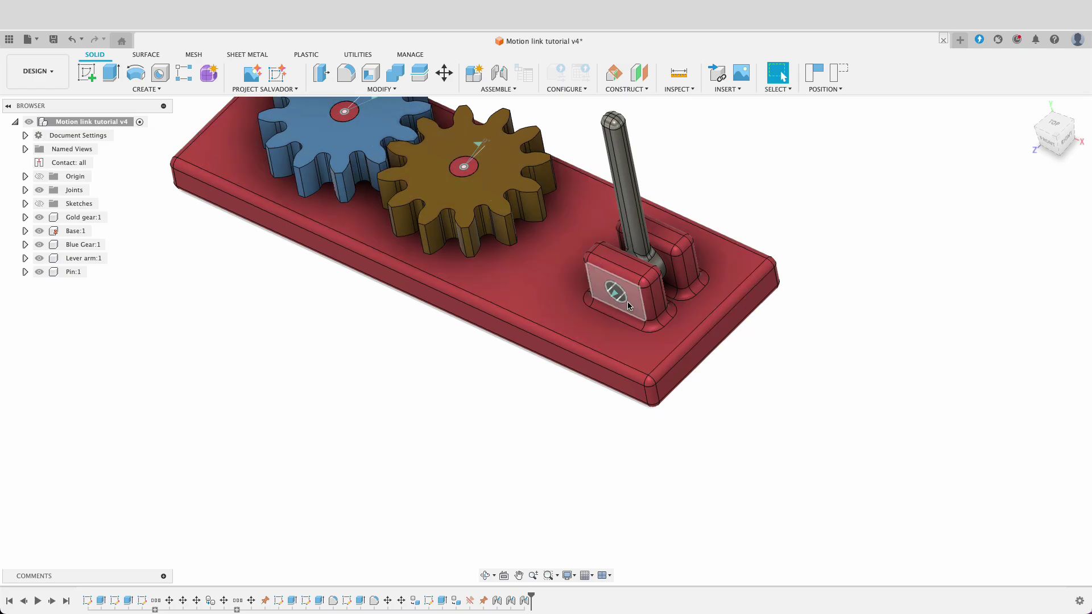
pyautogui.moveTo(620, 296); pyautogui.dragTo(615, 391)
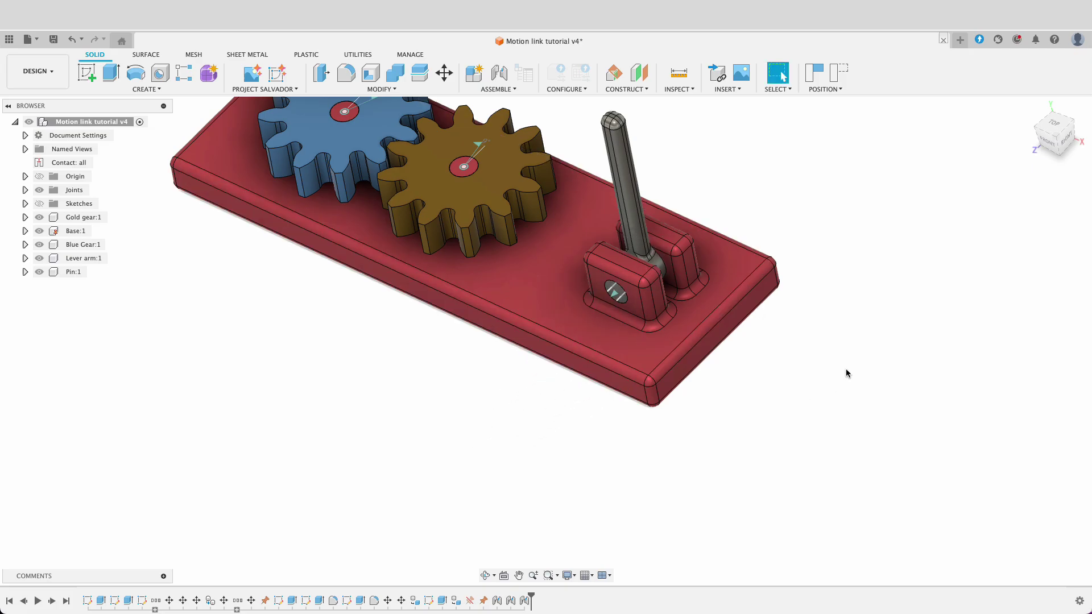
pyautogui.keyDown('shift'); pyautogui.moveTo(845, 373); pyautogui.dragTo(859, 319, button='middle'); pyautogui.keyUp('shift')
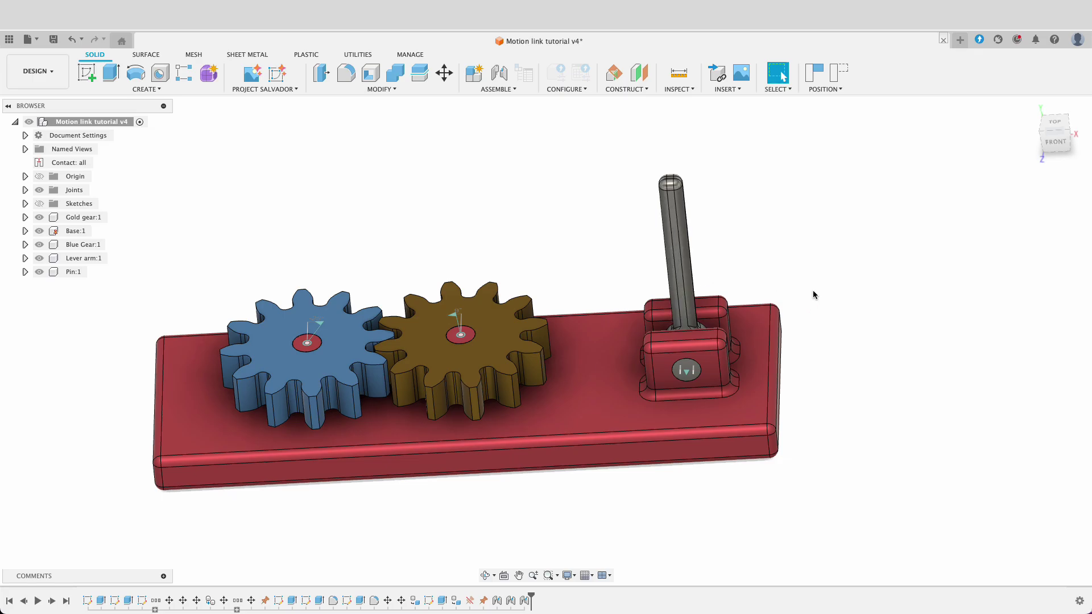
# Step: Hide Pin:1 and pick the lever arm's pivot centre as the joint's first point
pyautogui.click(497, 70)
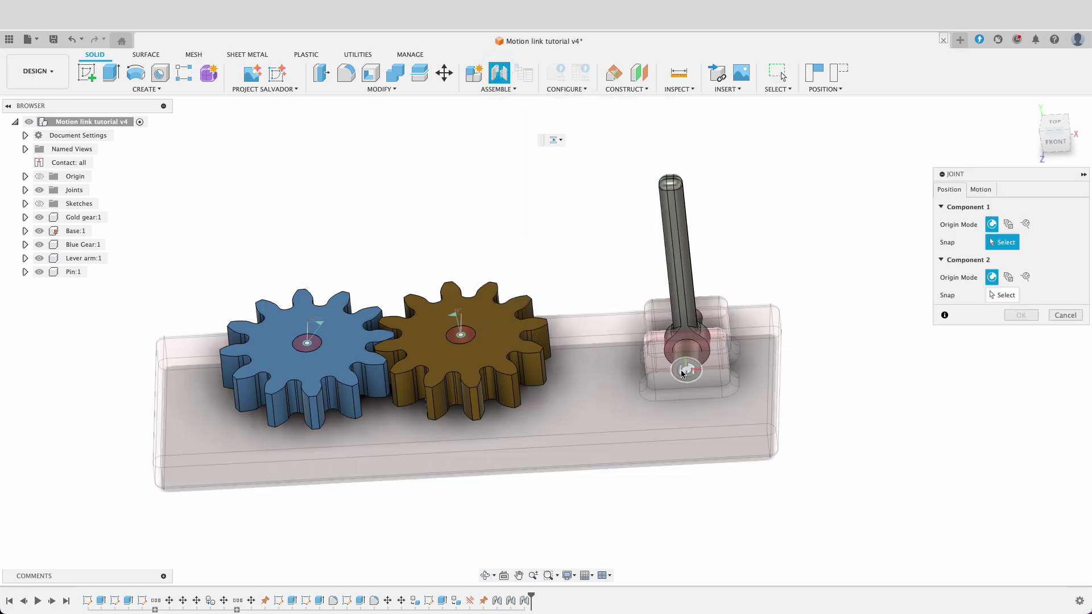
pyautogui.click(39, 272)
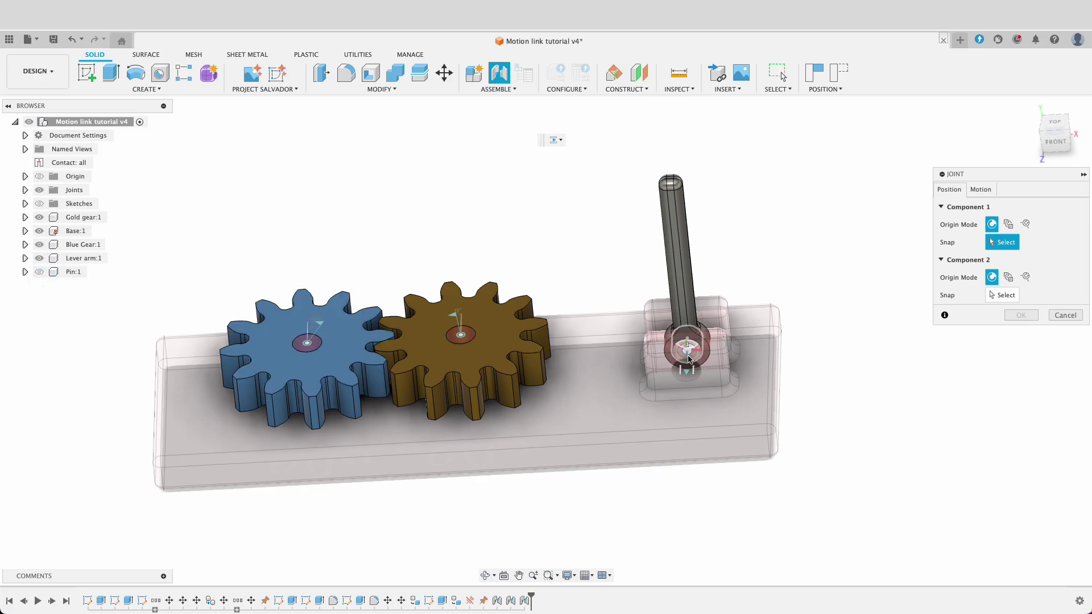
pyautogui.click(689, 358)
pyautogui.scroll(5, 688, 359)
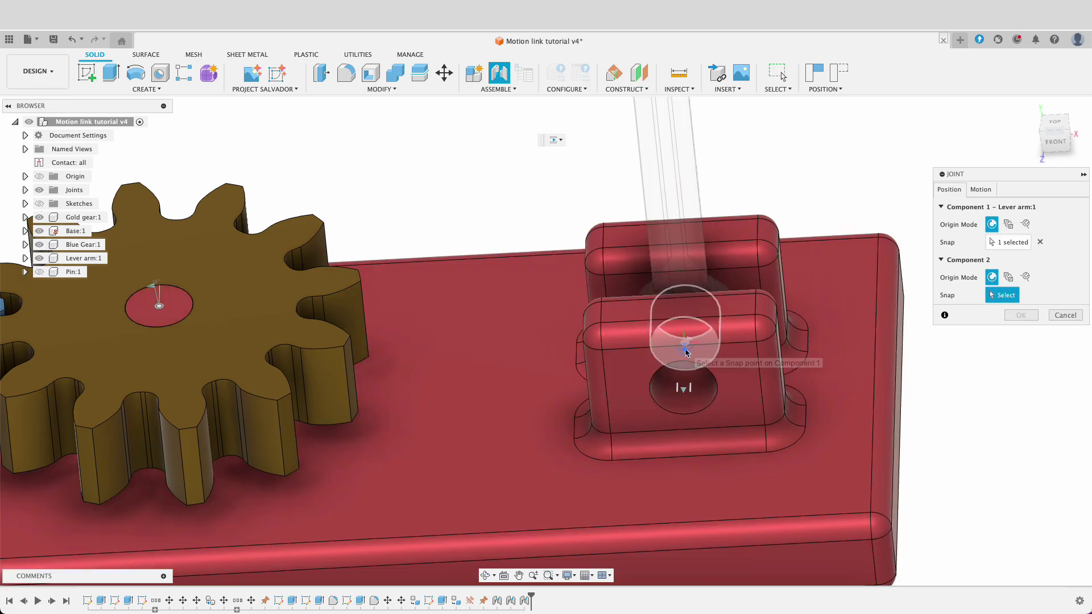
# Step: Orbit around the bracket and snap the lever onto the base's bracket hole centre
pyautogui.keyDown('shift'); pyautogui.moveTo(685, 344); pyautogui.dragTo(654, 375, button='middle'); pyautogui.keyUp('shift')
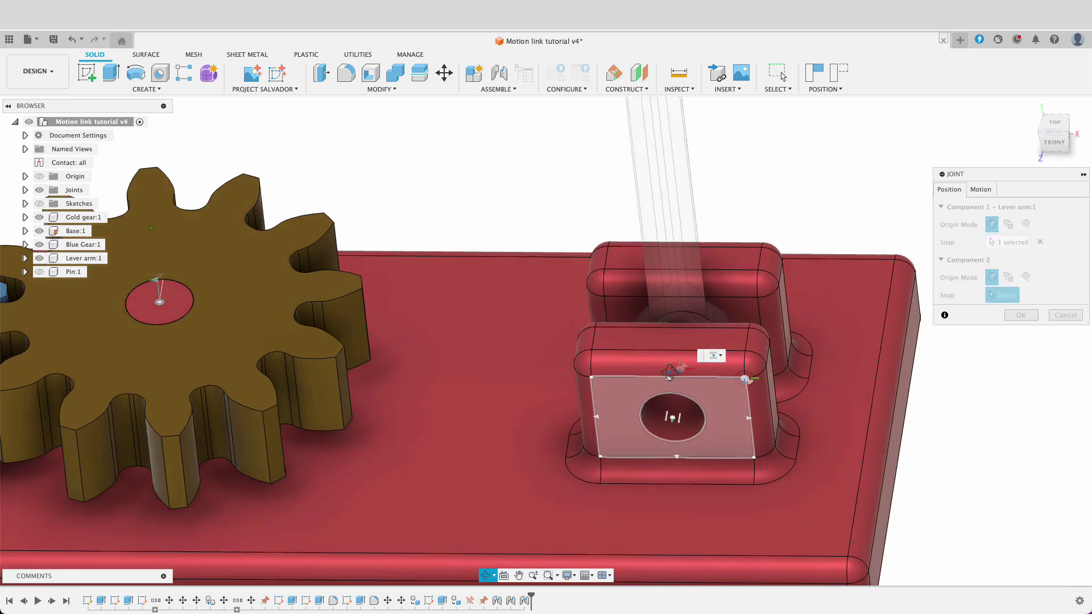
pyautogui.keyDown('shift'); pyautogui.moveTo(633, 485); pyautogui.dragTo(393, 347, button='middle'); pyautogui.keyUp('shift')
pyautogui.scroll(6, 393, 347)
pyautogui.keyDown('shift'); pyautogui.moveTo(342, 396); pyautogui.dragTo(376, 387, button='middle'); pyautogui.keyUp('shift')
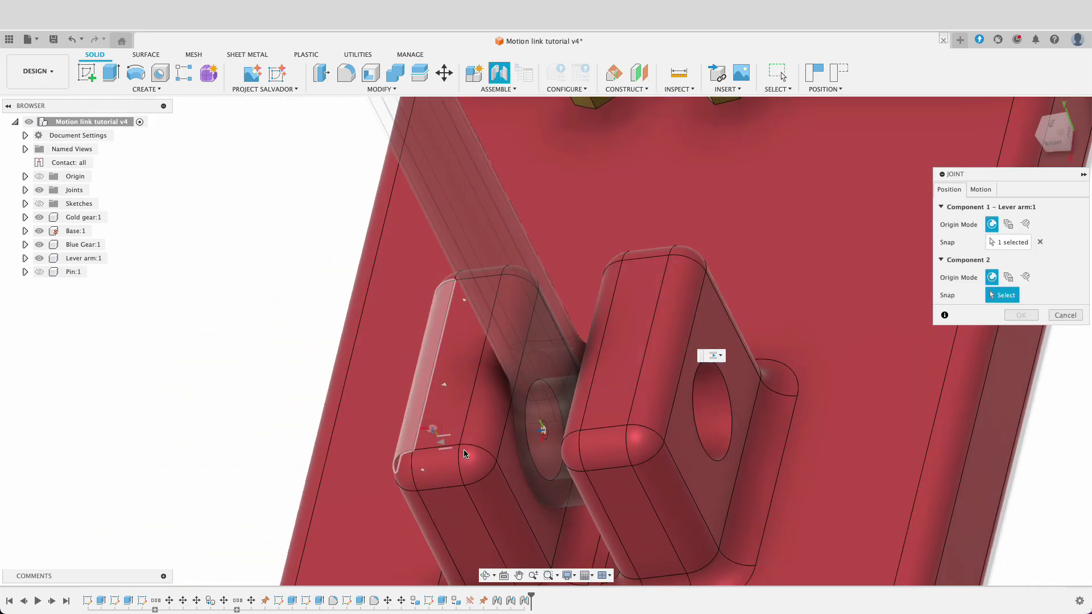
pyautogui.click(544, 433)
pyautogui.scroll(-10, 572, 495)
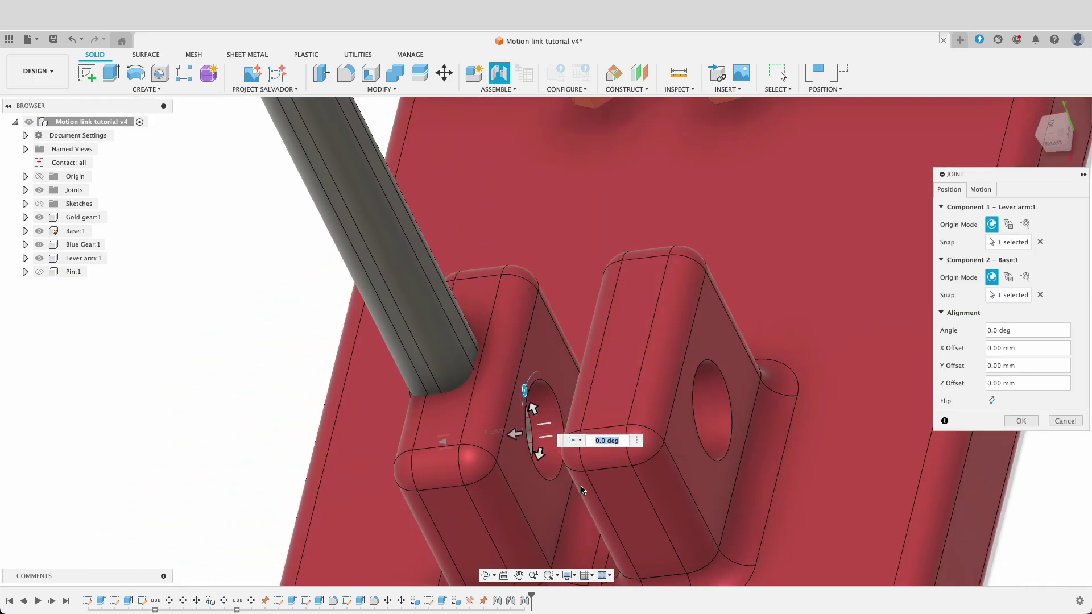
pyautogui.keyDown('shift'); pyautogui.moveTo(609, 504); pyautogui.dragTo(726, 317, button='middle'); pyautogui.keyUp('shift')
pyautogui.scroll(2, 732, 309)
pyautogui.scroll(-2, 732, 310)
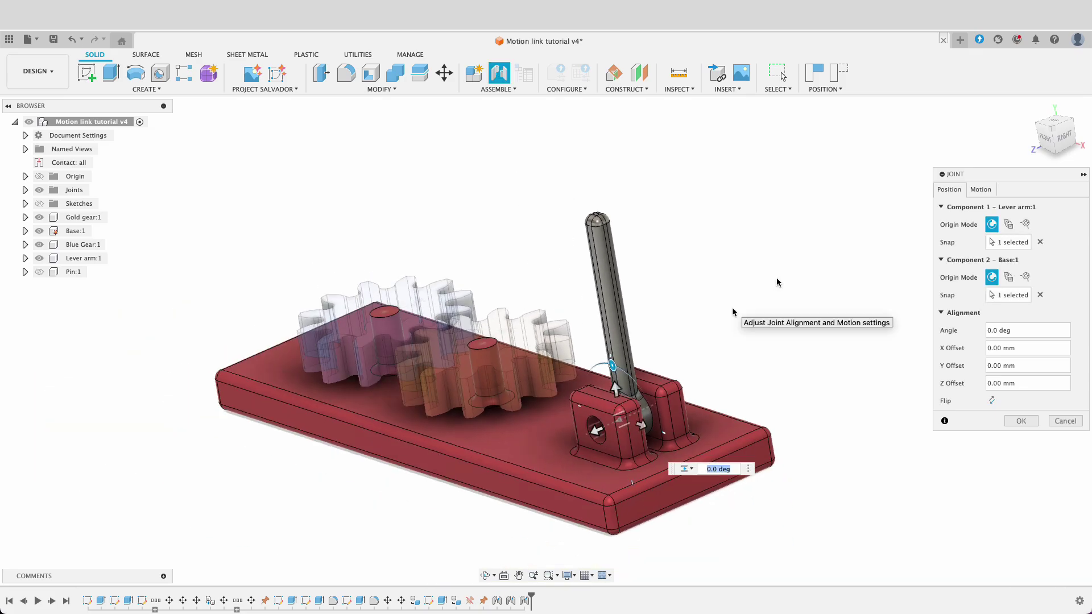
# Step: Make the lever joint Revolute with minimum, maximum and rest limits enabled, viewed from the front
pyautogui.click(975, 190)
pyautogui.click(1029, 207)
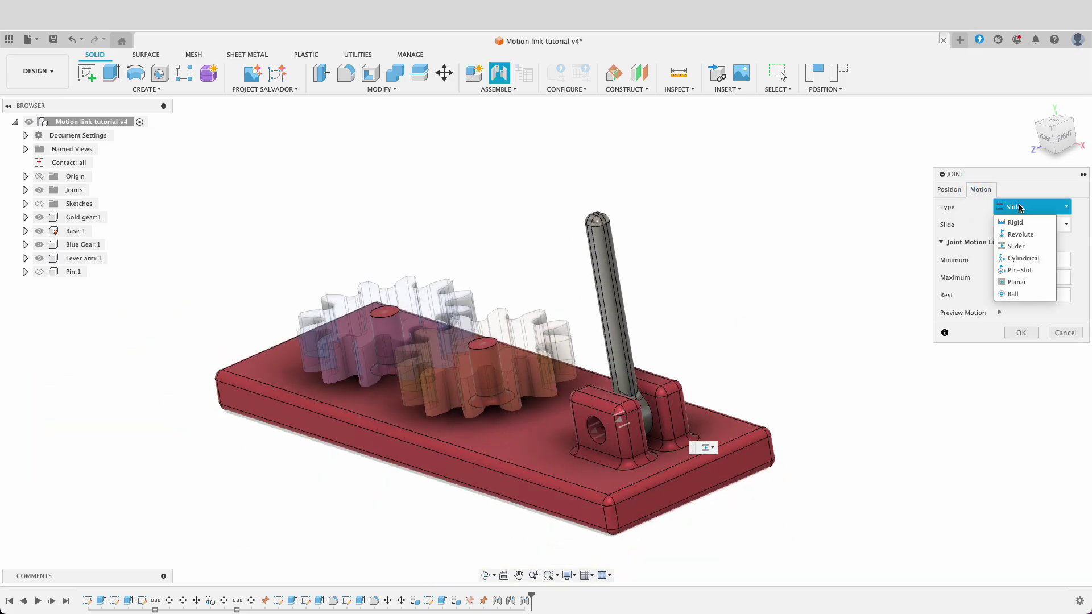
pyautogui.click(1015, 226)
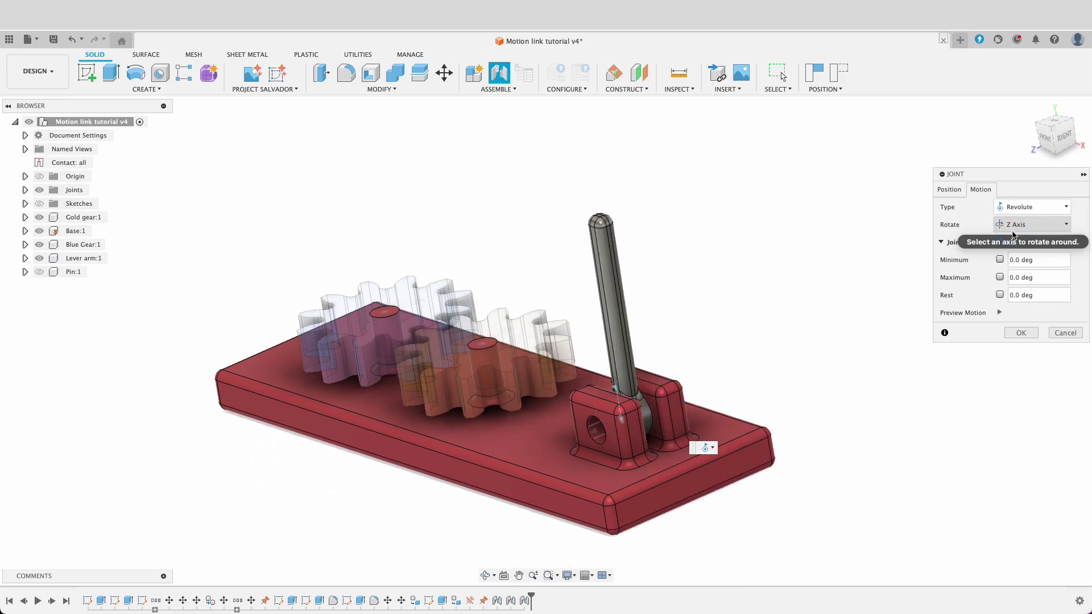
pyautogui.click(1000, 260)
pyautogui.click(997, 276)
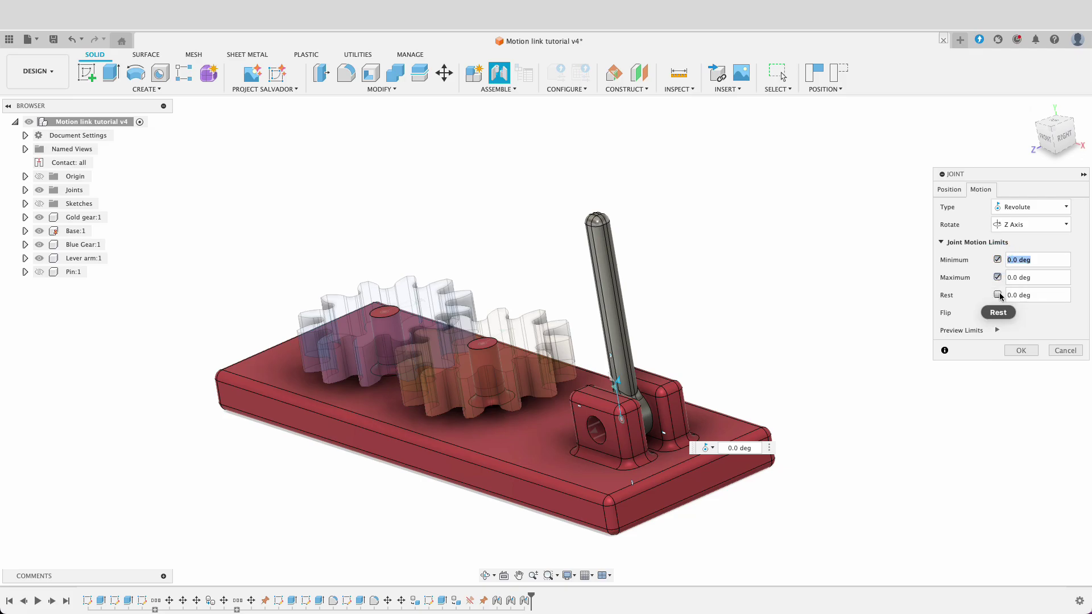
pyautogui.click(997, 294)
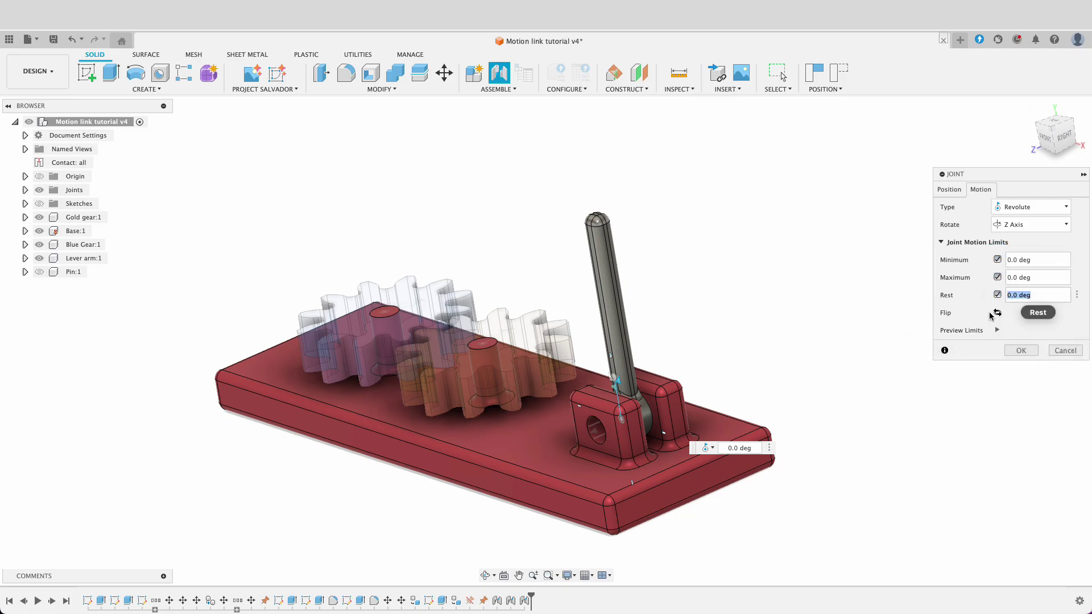
pyautogui.click(1045, 140)
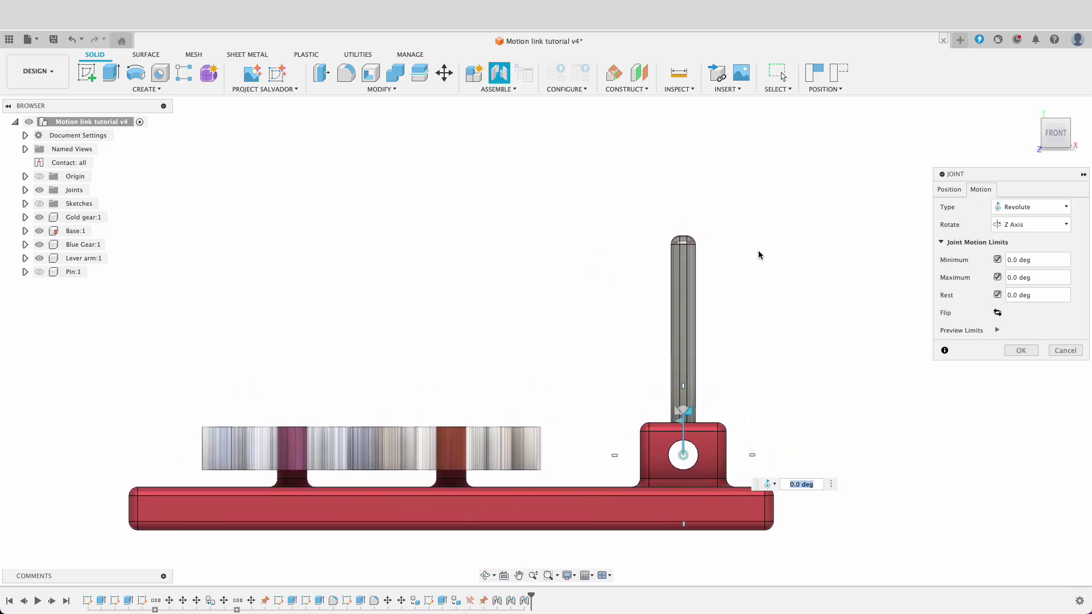
# Step: Set the limits to -45° and 45° with rest at 0°, previewing the lever's swing
pyautogui.click(1009, 259)
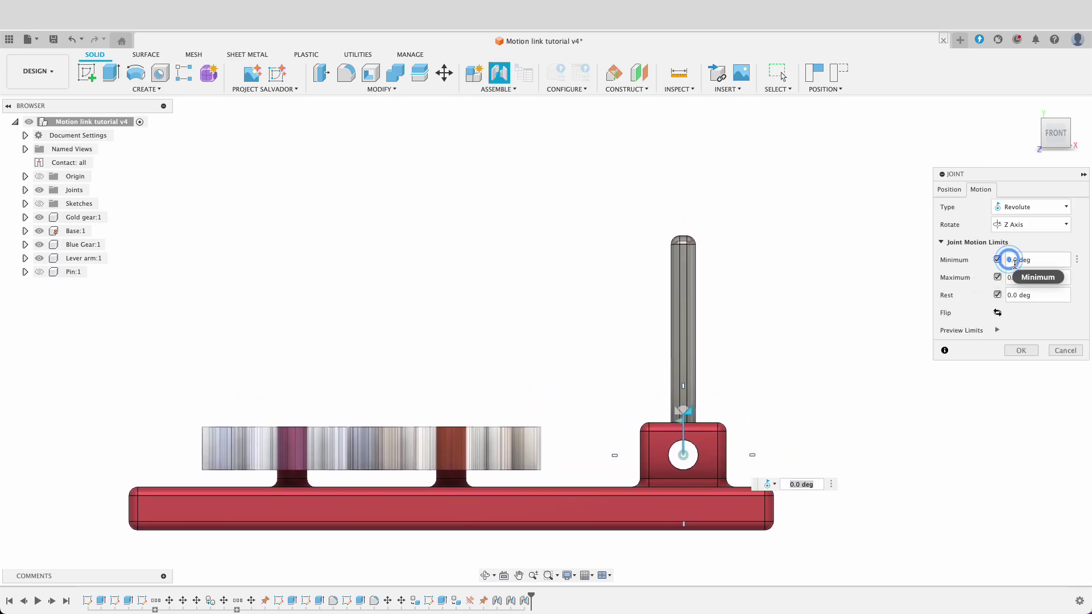
pyautogui.press('BackSpace')
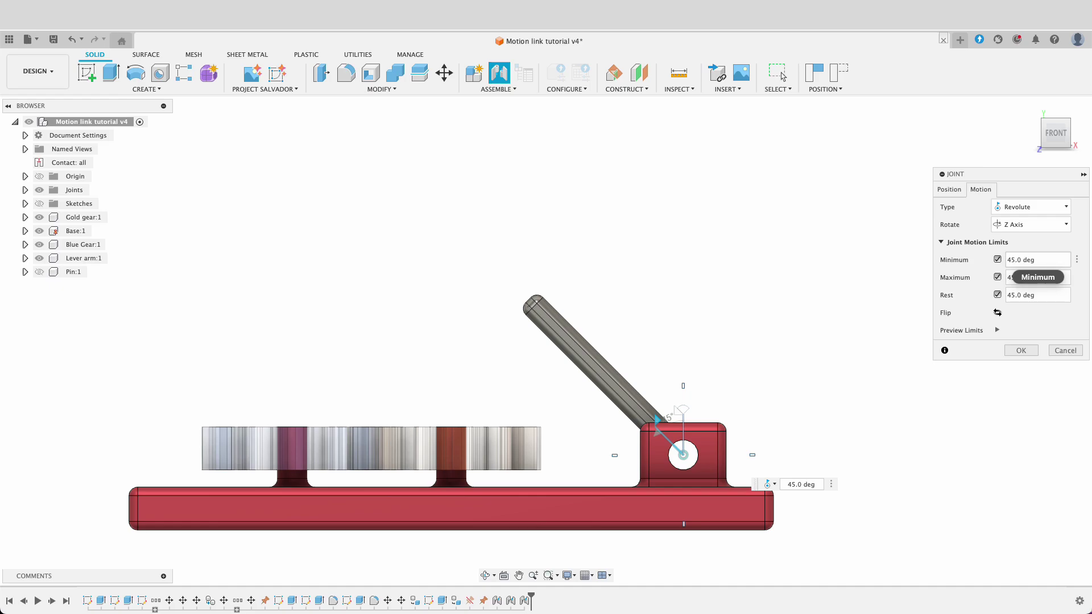
pyautogui.write('-')
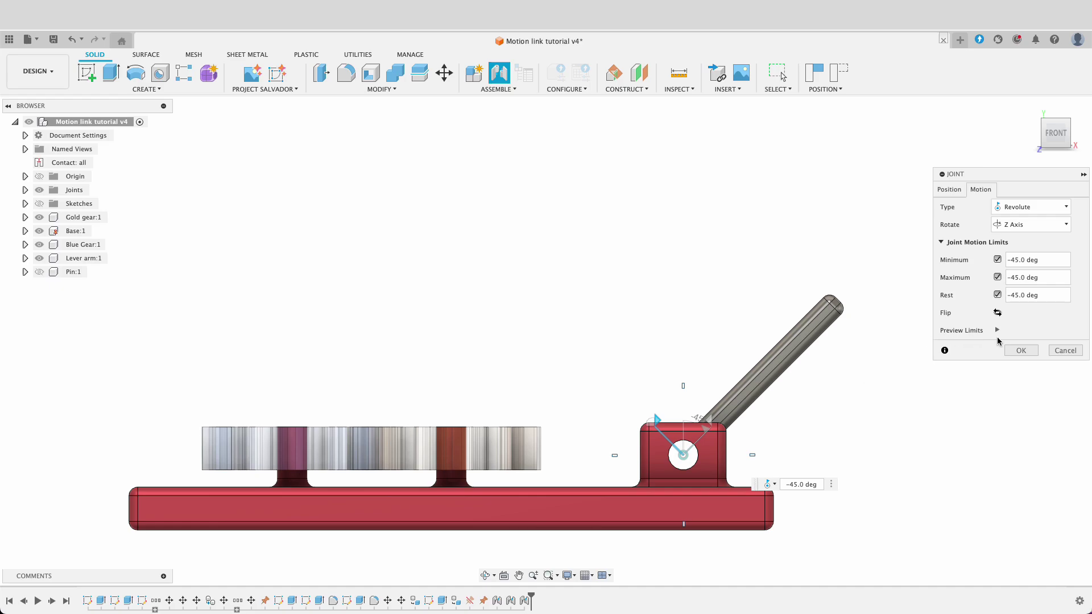
pyautogui.click(997, 330)
pyautogui.click(998, 330)
pyautogui.click(1017, 294)
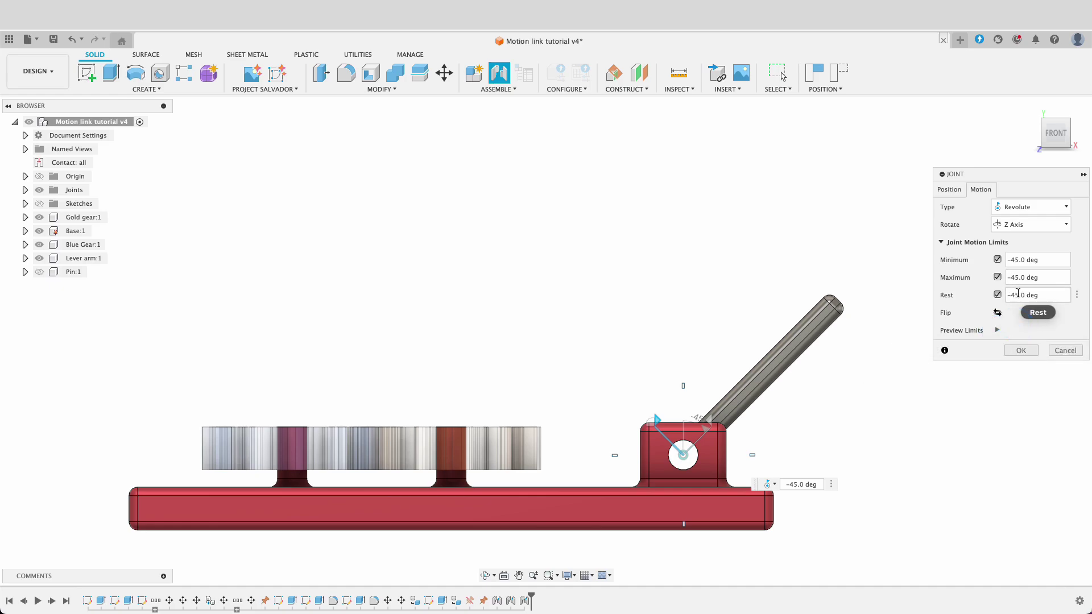
pyautogui.click(1018, 294)
pyautogui.press('Return')
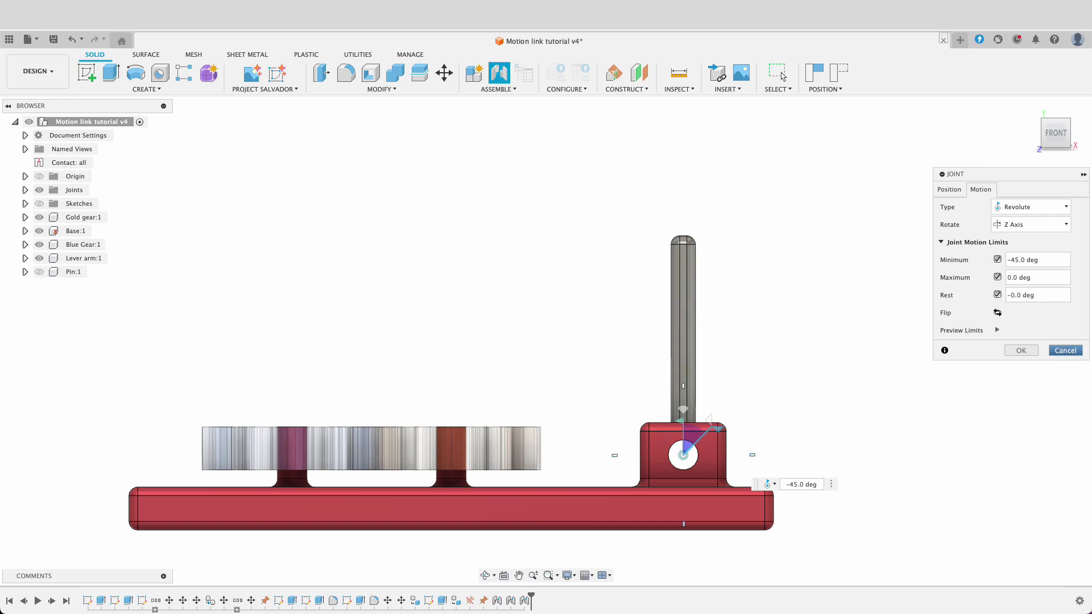
pyautogui.click(1010, 278)
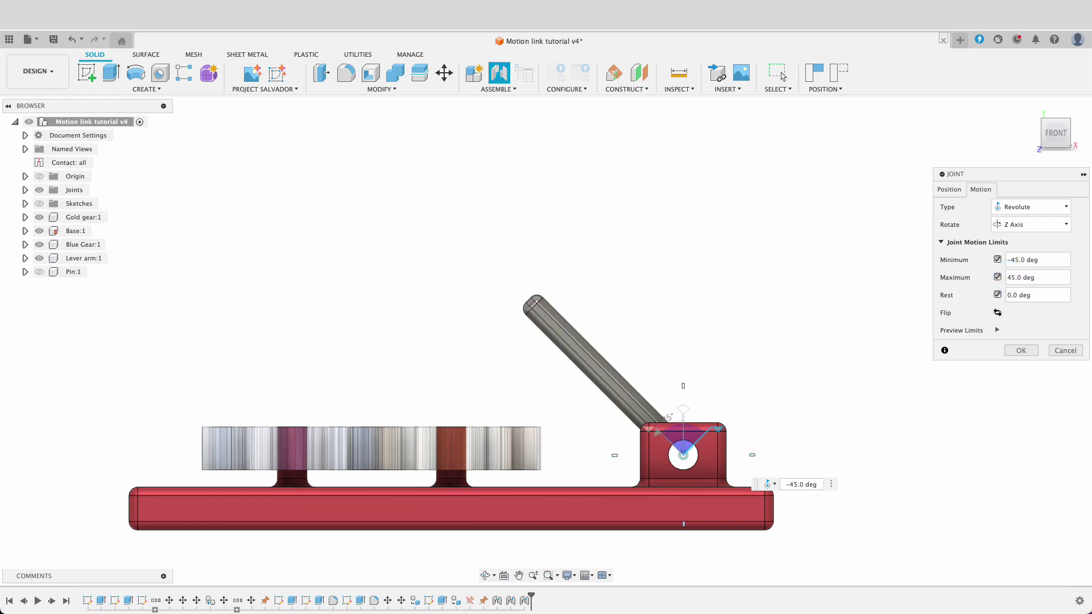
pyautogui.click(998, 331)
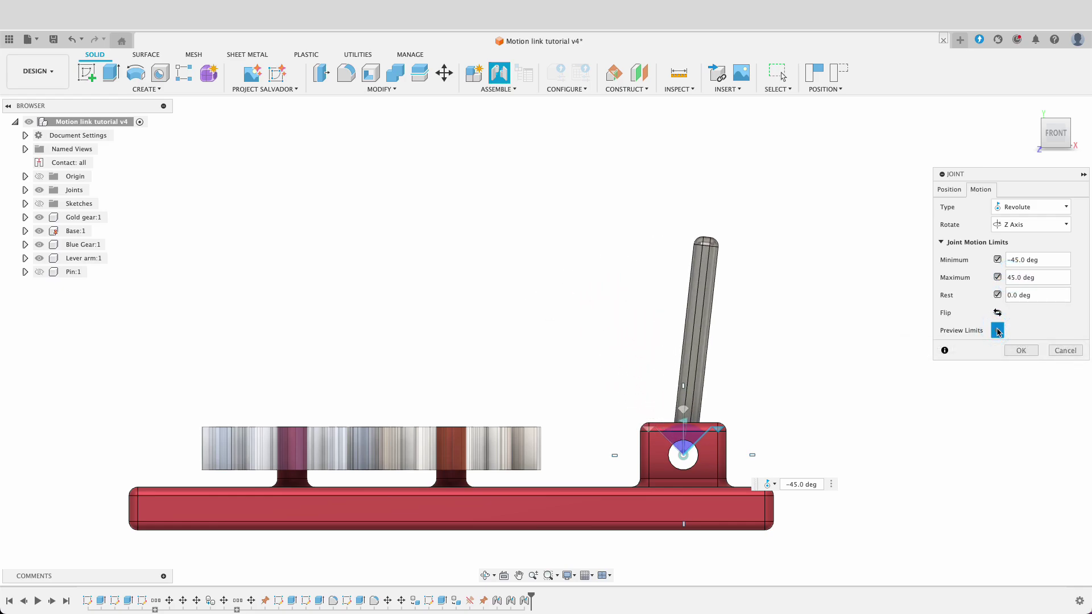
# Step: Create the lever's revolute joint, unhide Pin:1, and drag the lever to test its ±45° range before resetting upright
pyautogui.click(1025, 351)
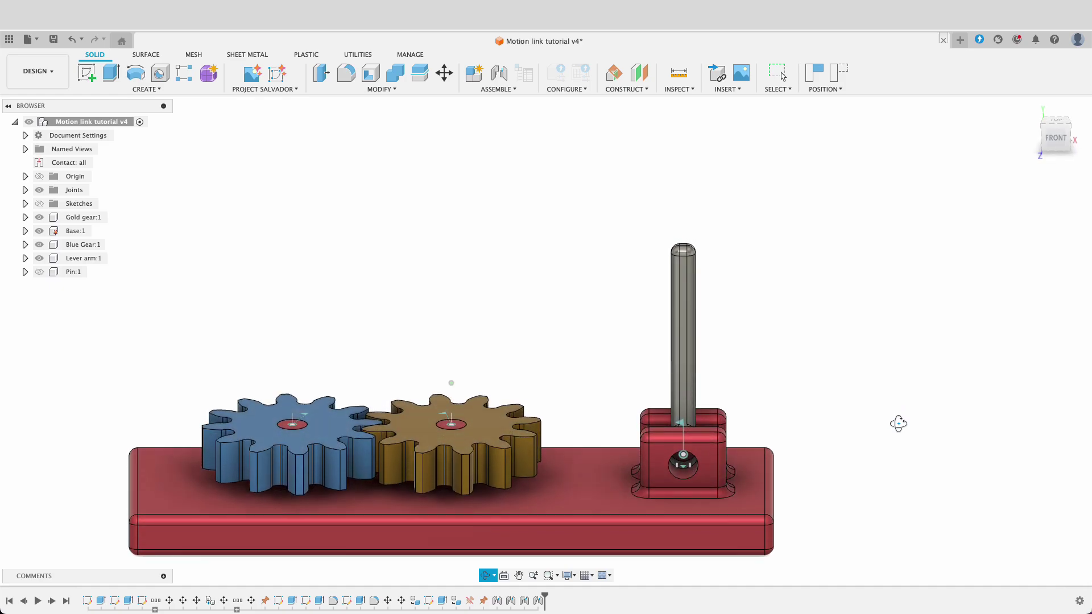
pyautogui.click(41, 272)
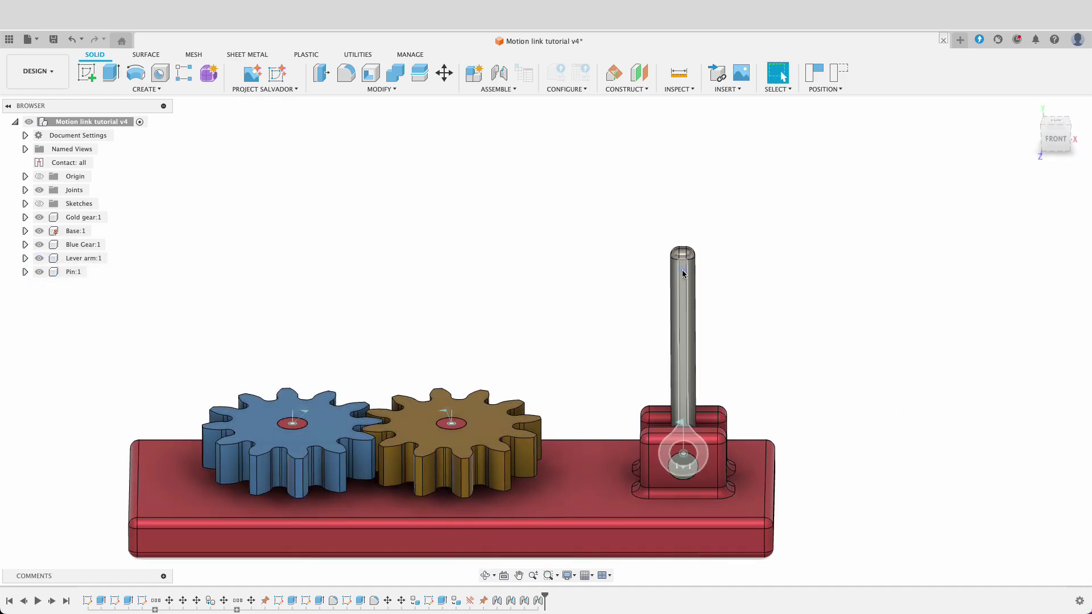
pyautogui.moveTo(683, 274); pyautogui.dragTo(875, 366)
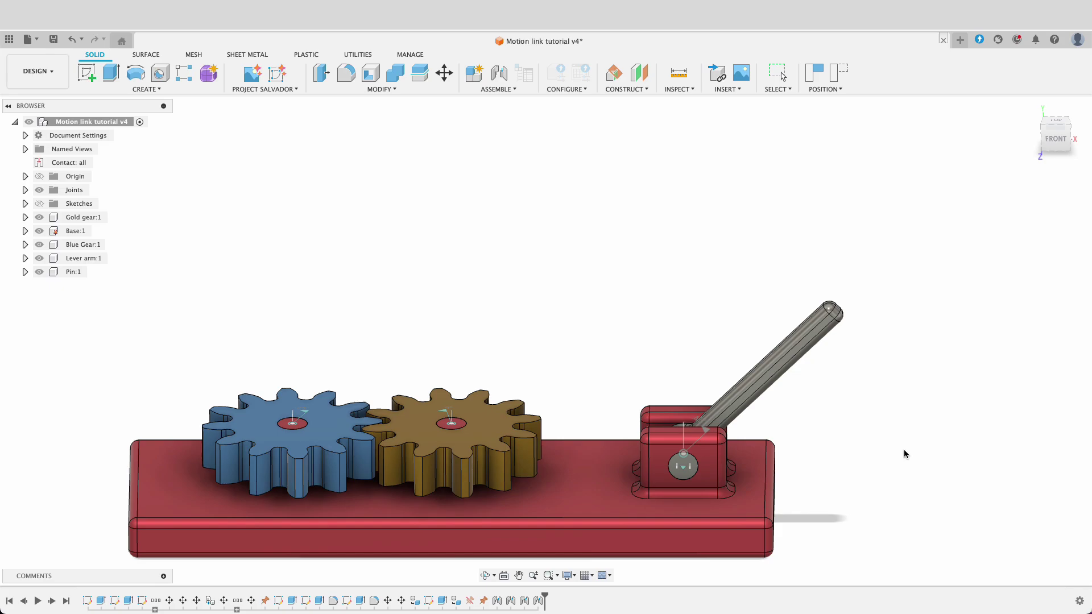
pyautogui.moveTo(905, 454); pyautogui.dragTo(515, 332)
pyautogui.press('Escape')
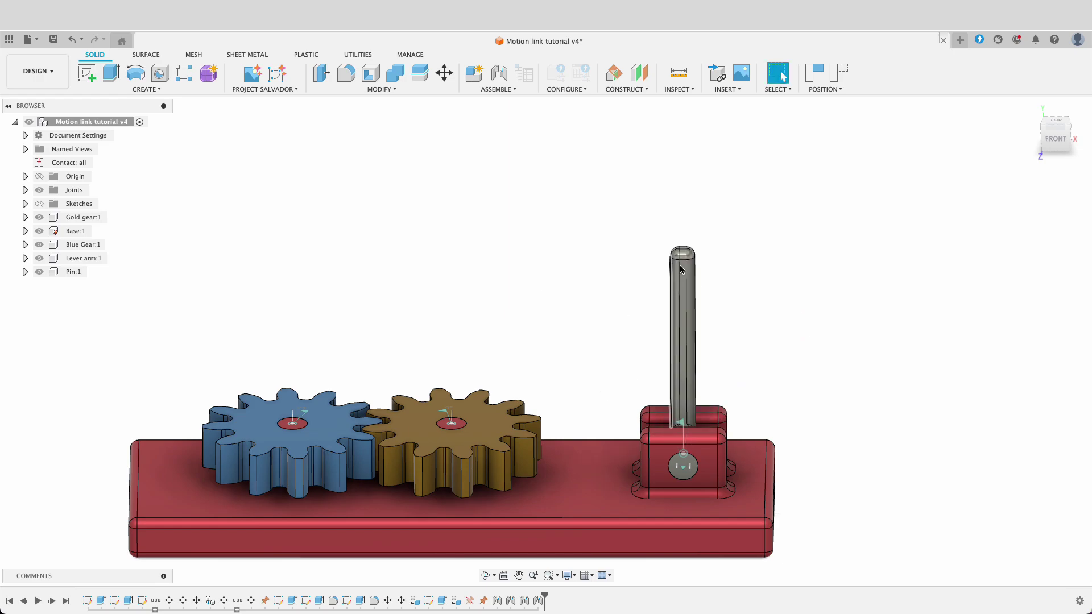
pyautogui.moveTo(681, 270); pyautogui.dragTo(739, 165)
pyautogui.press('Escape')
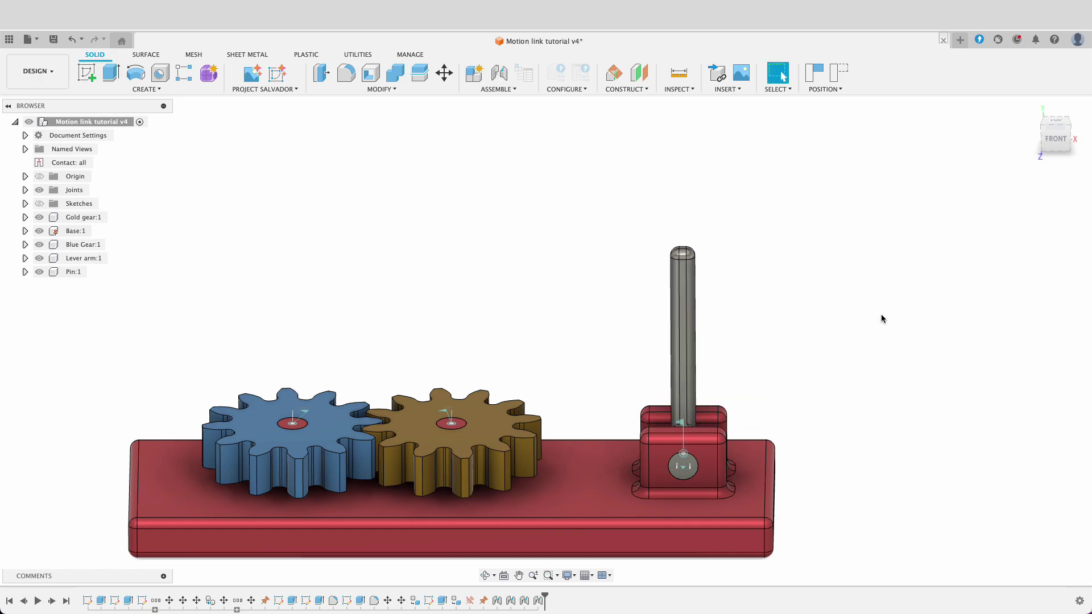
pyautogui.keyDown('shift'); pyautogui.moveTo(900, 314); pyautogui.dragTo(789, 405, button='middle'); pyautogui.keyUp('shift')
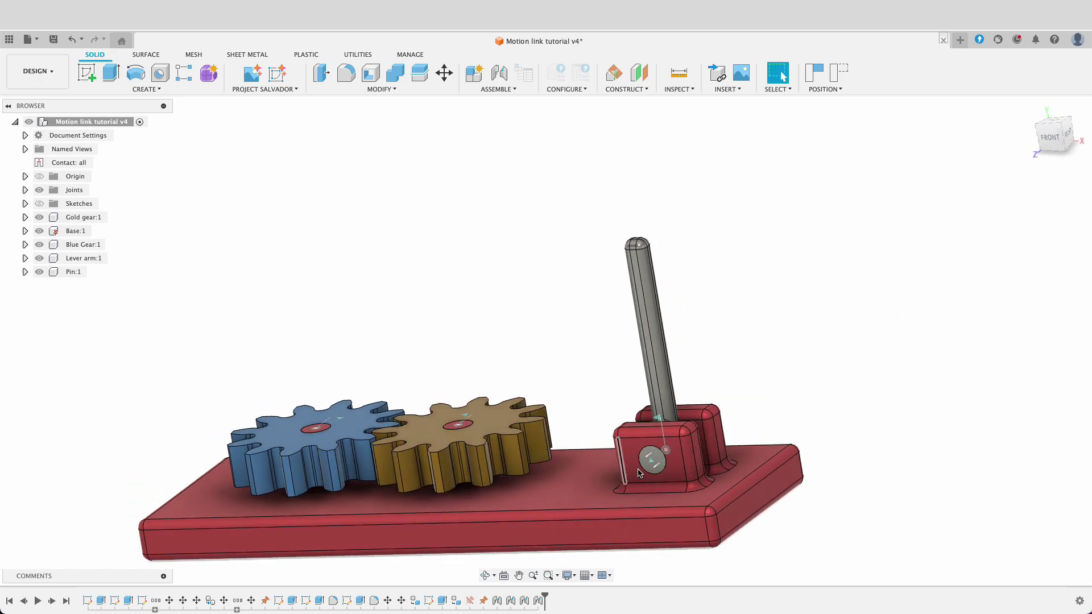
pyautogui.moveTo(634, 469); pyautogui.dragTo(591, 501)
pyautogui.keyDown('shift'); pyautogui.moveTo(476, 260); pyautogui.dragTo(410, 364, button='middle'); pyautogui.keyUp('shift')
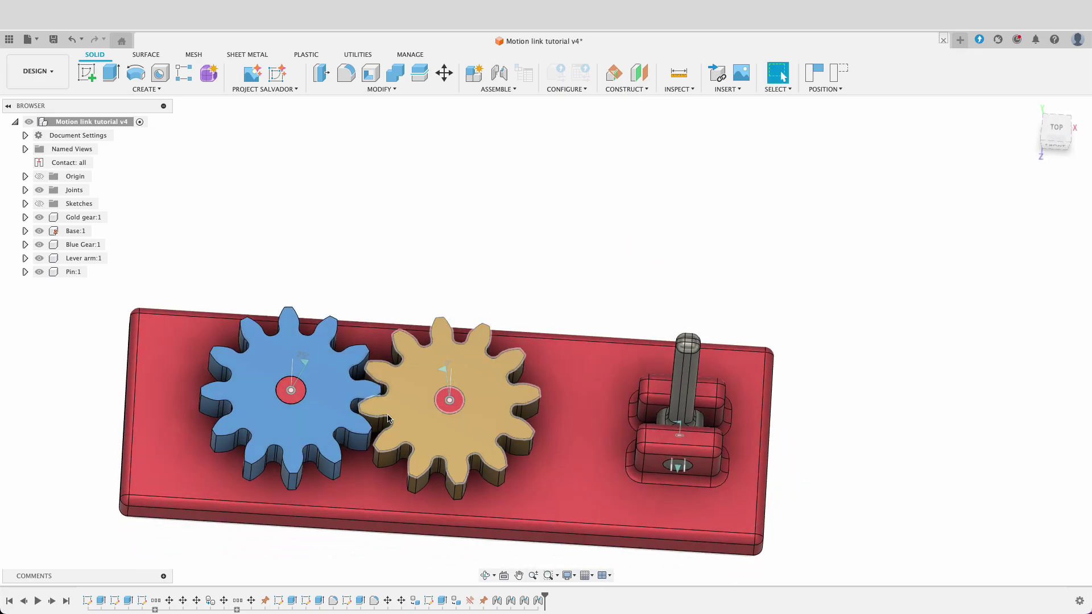
pyautogui.moveTo(385, 392); pyautogui.dragTo(441, 422)
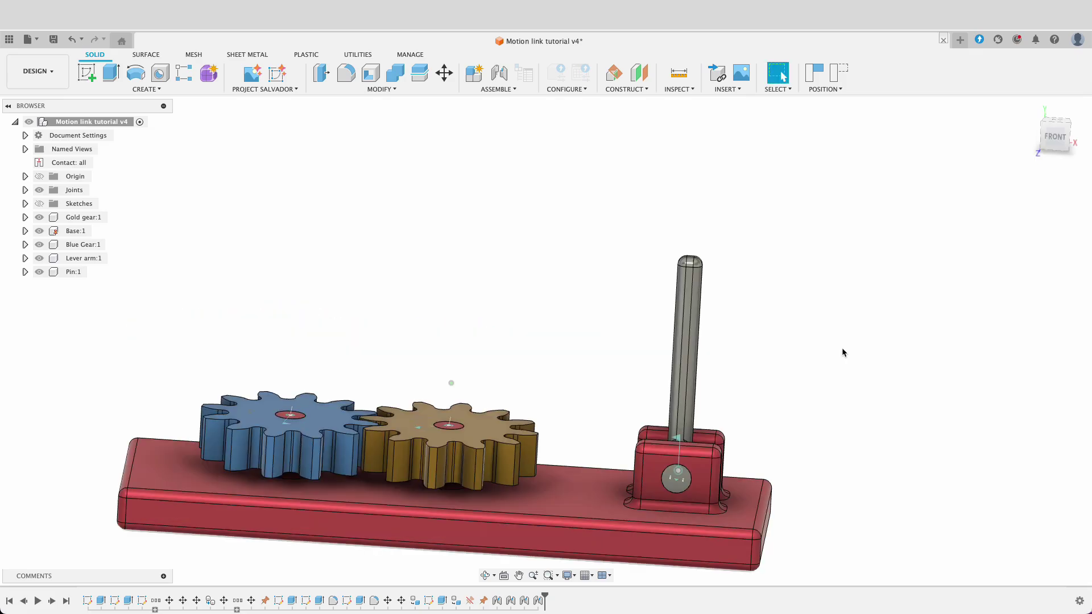
pyautogui.moveTo(841, 351)
pyautogui.mouseDown(button='middle')
pyautogui.moveTo(783, 340)
pyautogui.moveTo(836, 307)
pyautogui.moveTo(827, 341)
pyautogui.mouseUp(button='middle')
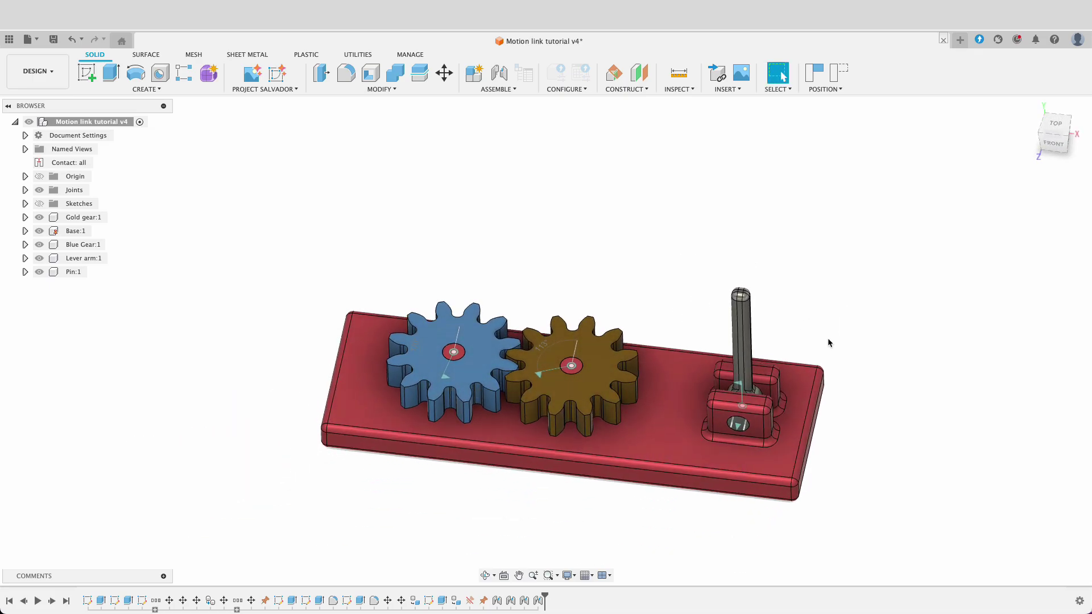